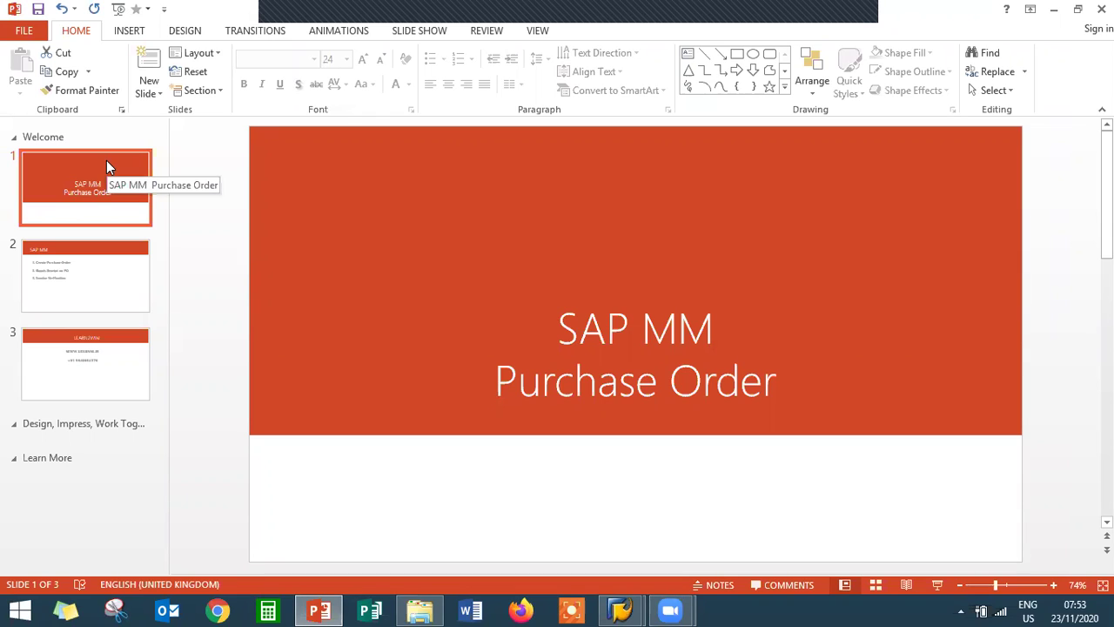
Step: Show slide 2 of the SAP MM deck and highlight its Invoice Verification agenda line
left_click(95, 283)
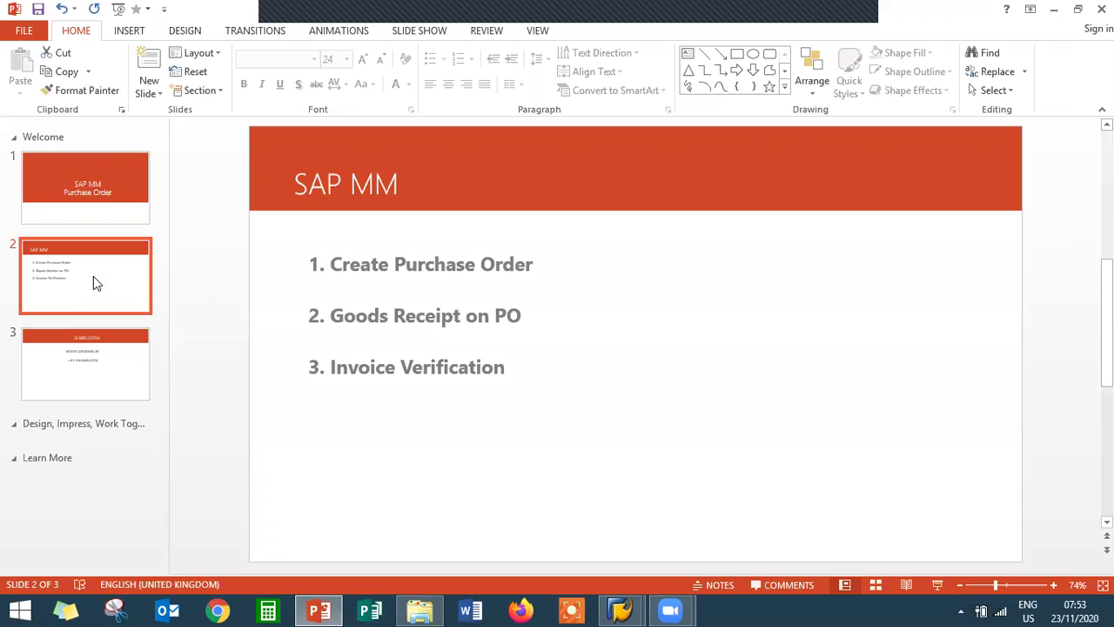
left_click(410, 269)
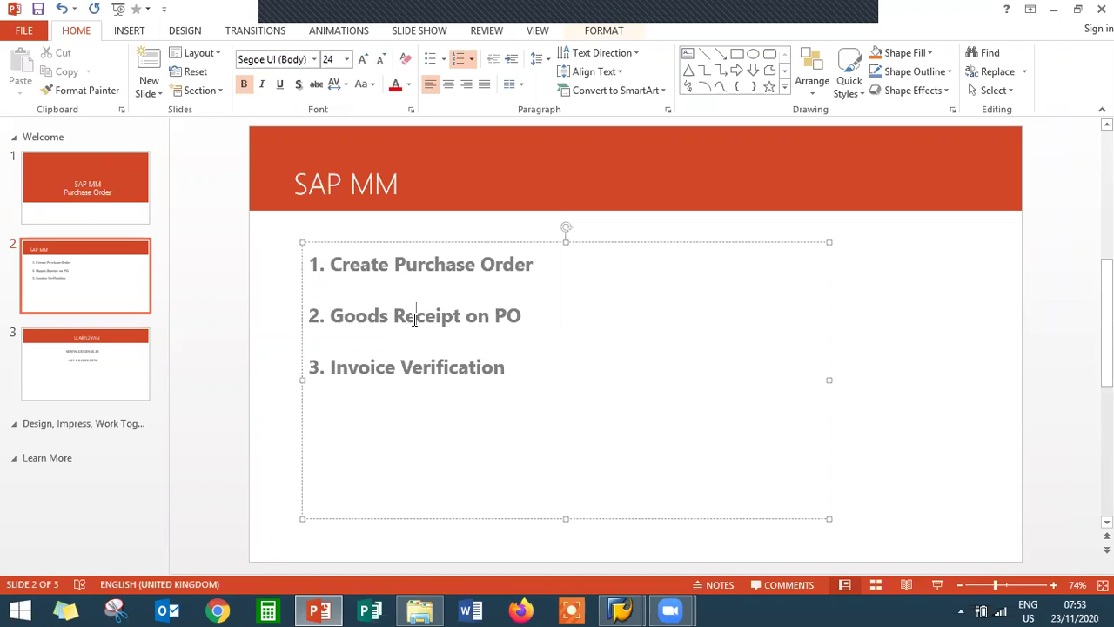
triple_click(402, 368)
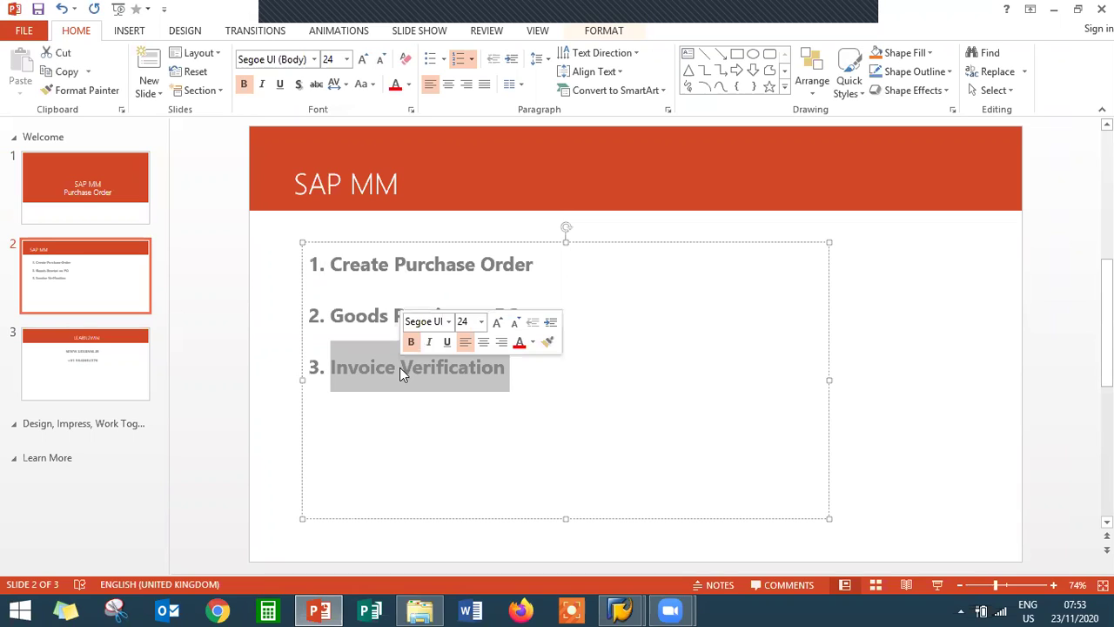
left_click(534, 374)
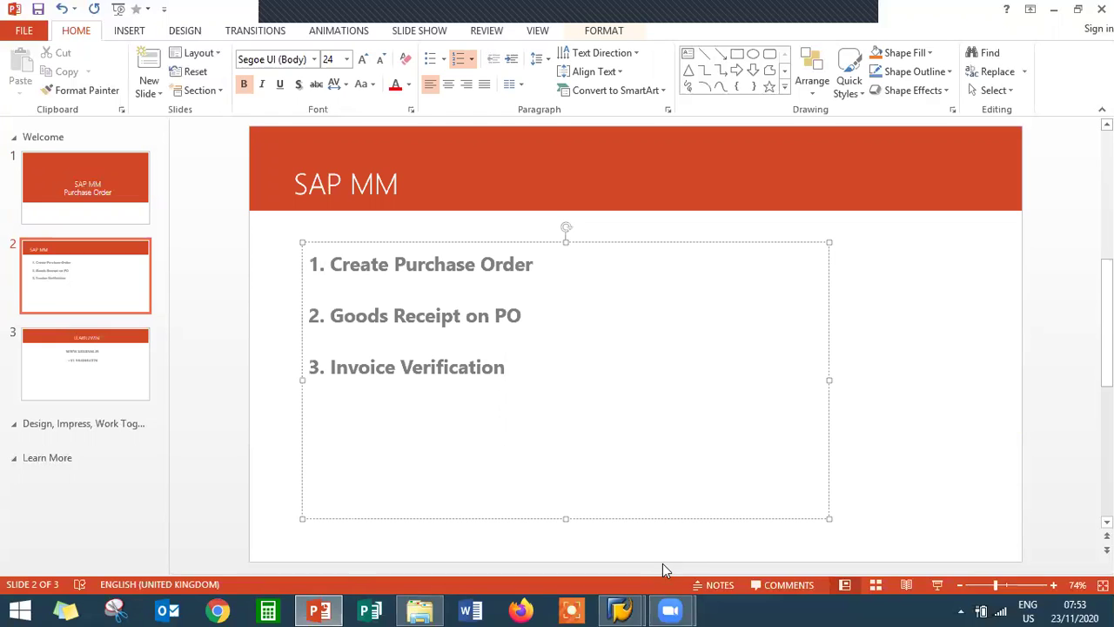
Step: Switch to SAP Easy Access and launch transaction ME21N for a new standard PO
mouse_move(631, 610)
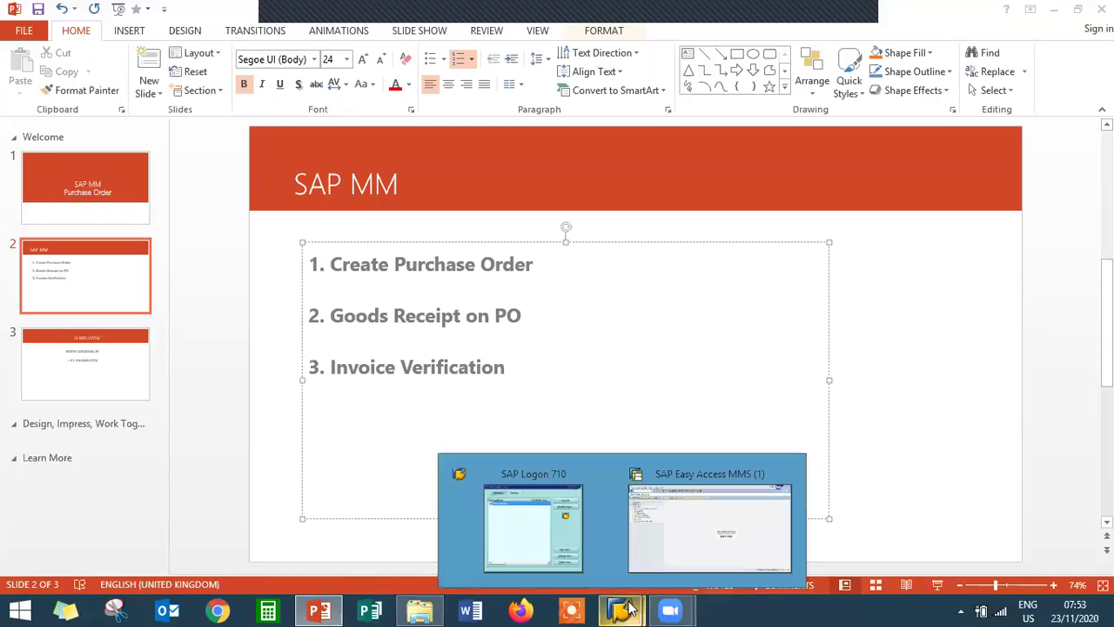
left_click(672, 534)
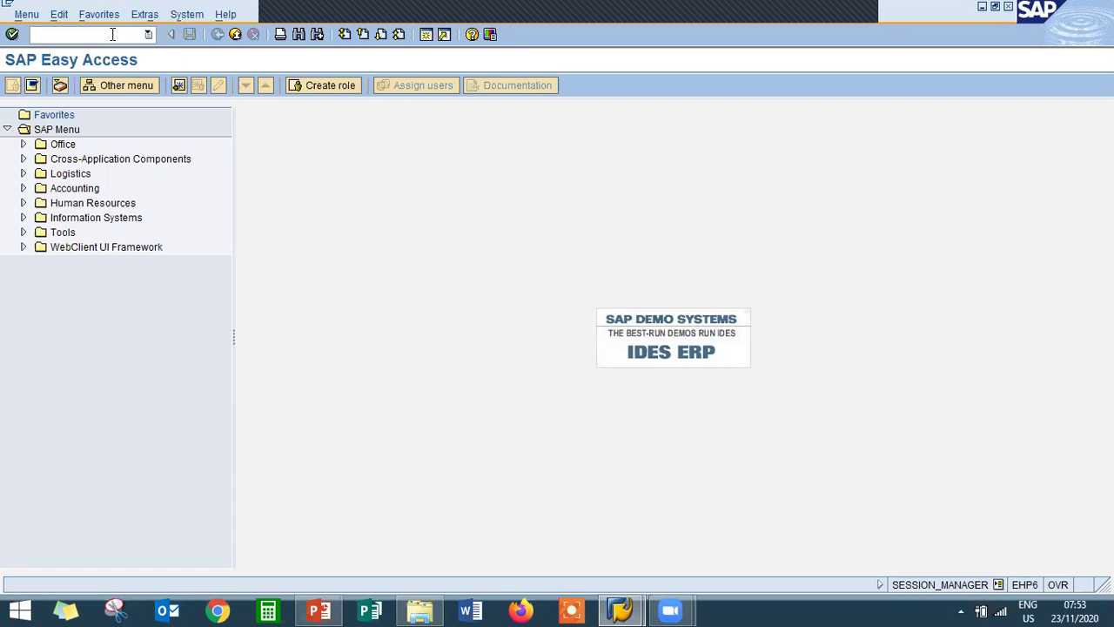
type("me21n")
key("BackSpace")
key("BackSpace")
key("BackSpace")
key("BackSpace")
key("BackSpace")
type("ME21N")
key("Return")
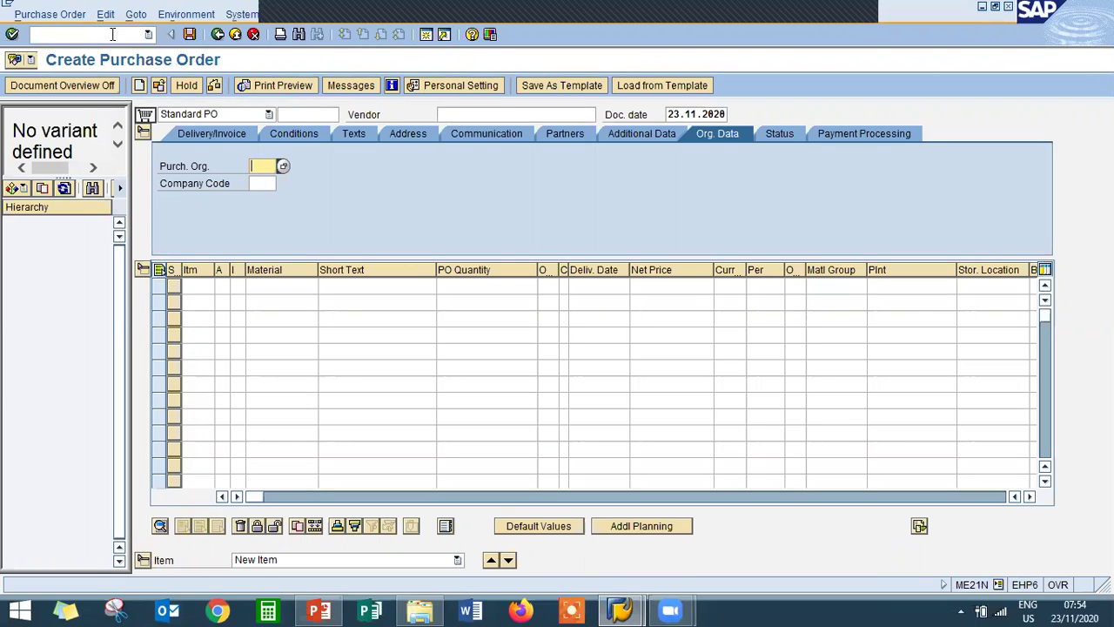
Step: Fill the PO header with vendor NANDHA INDS, purchasing org 1112 and purchasing group 000
left_click(465, 118)
type("1")
key("Down")
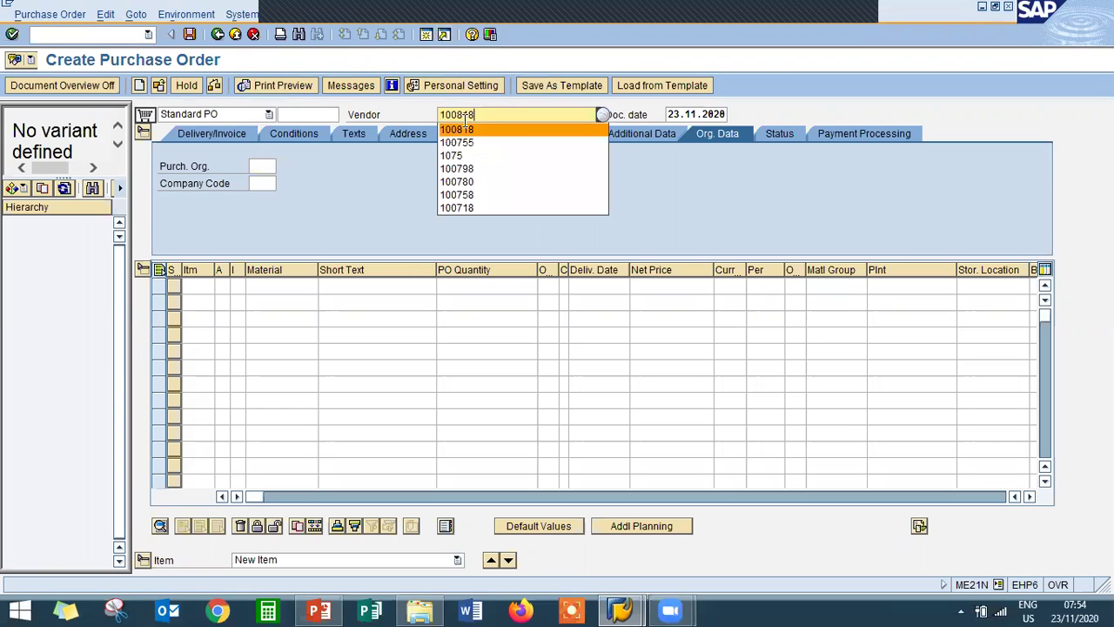
key("Return")
key("Return")
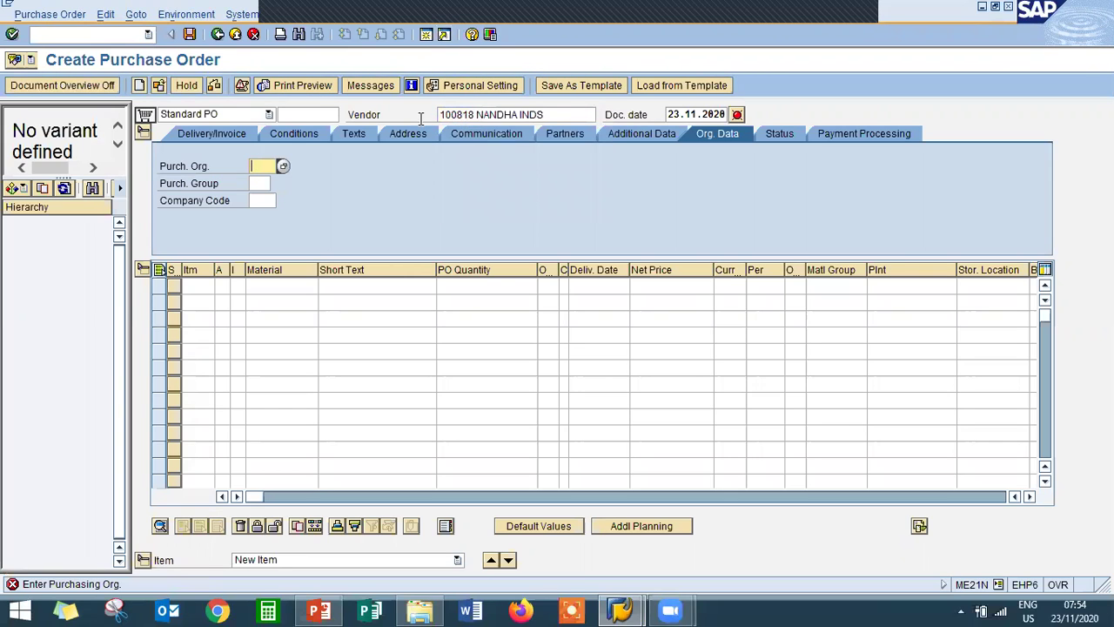
type("1")
key("Return")
key("Return")
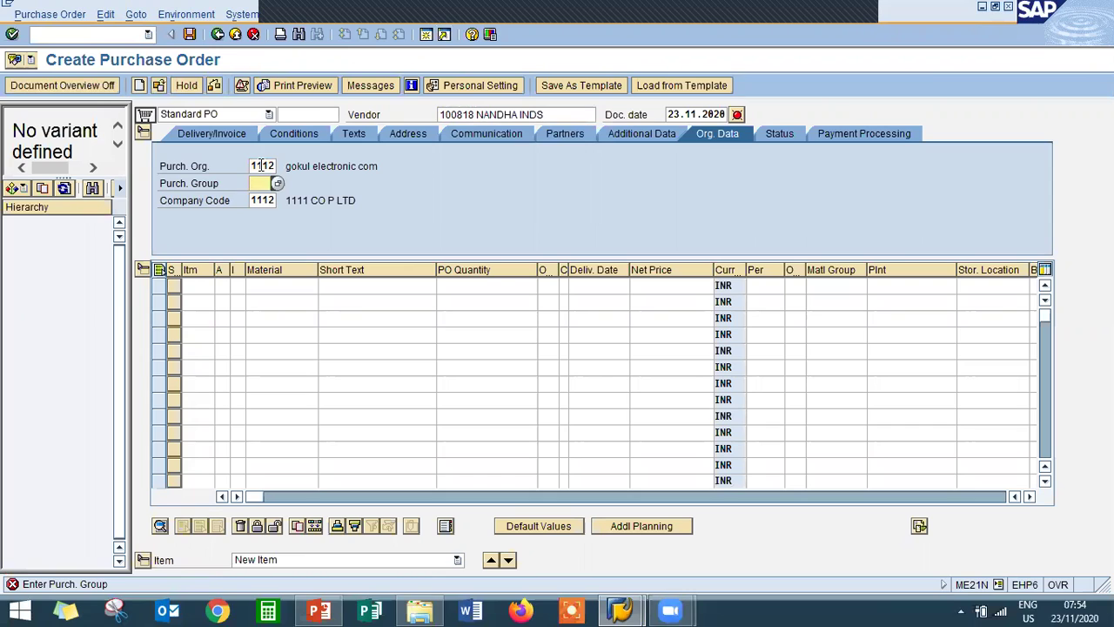
type("0")
key("Down")
key("Return")
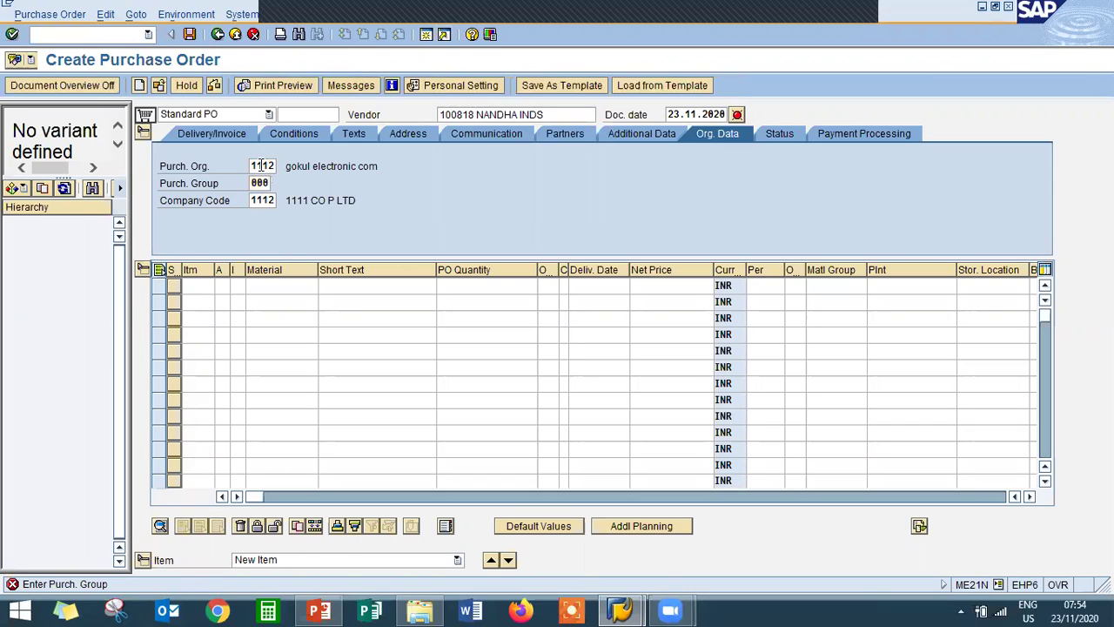
Step: Add material 4027 as the first item and validate it
left_click(276, 285)
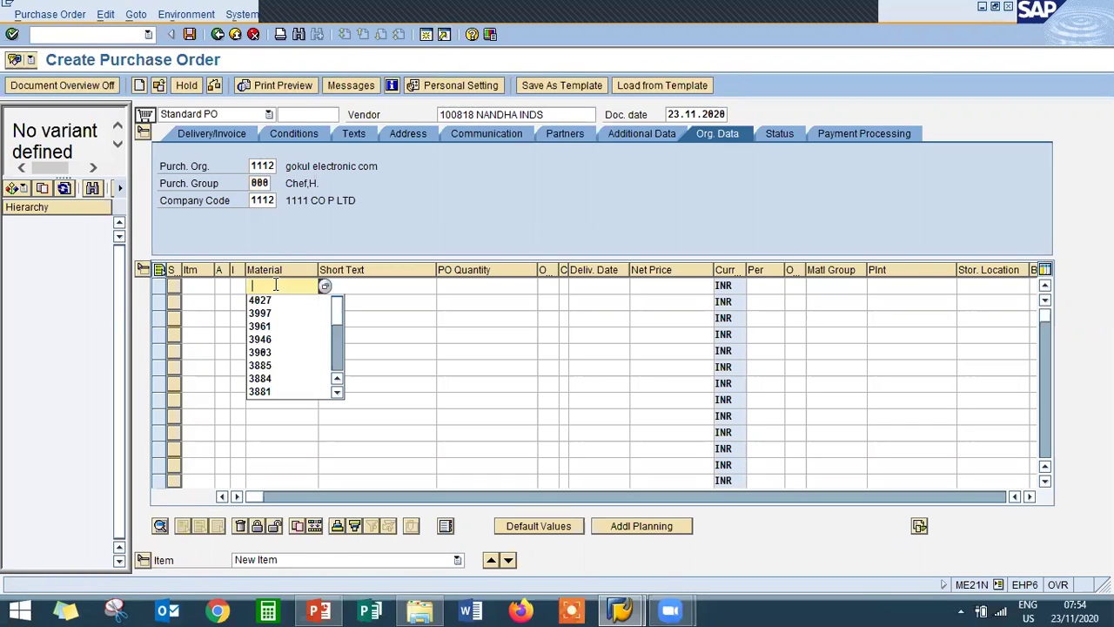
key("Down")
key("Return")
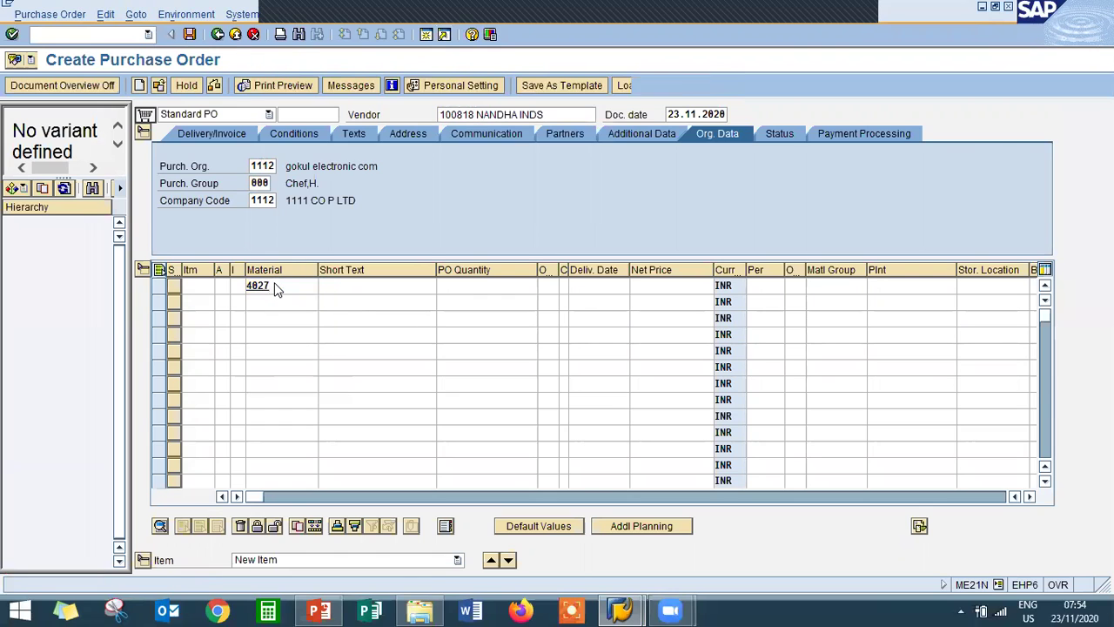
key("Return")
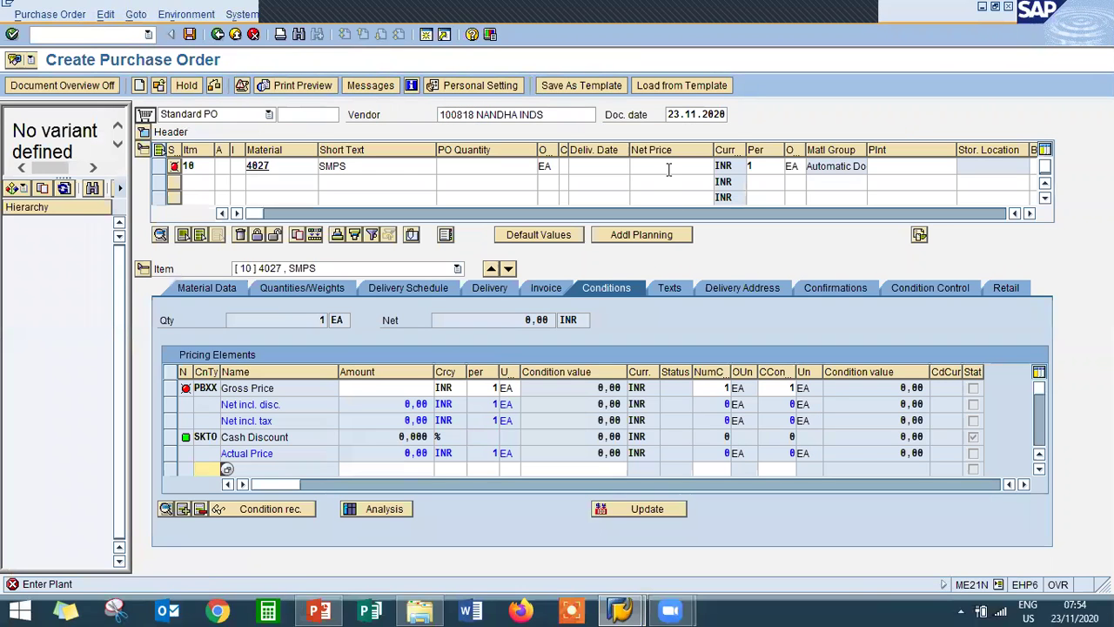
Step: Set item 10's plant to 1112, net price to 1100 and quantity to 100
left_click(906, 165)
type("1112")
key("Return")
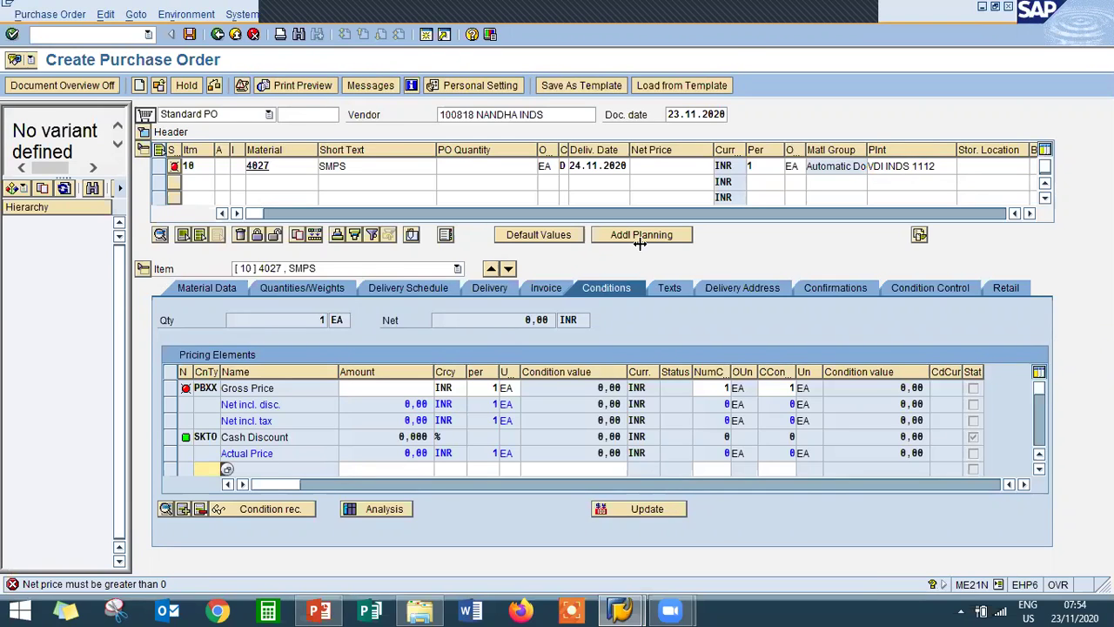
left_click(655, 172)
type("1100")
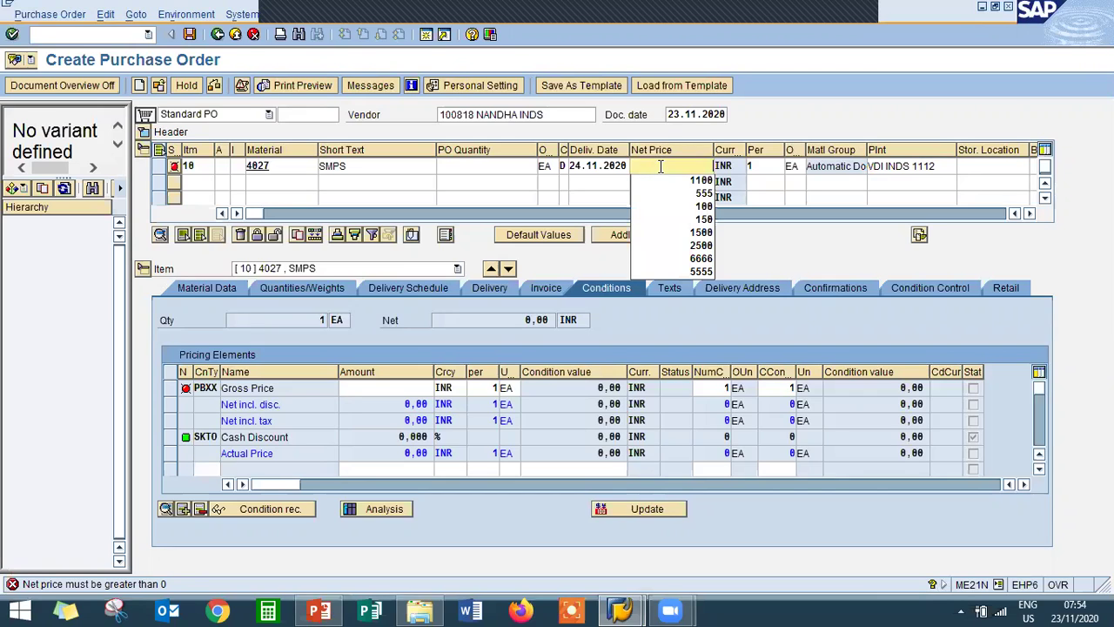
key("Return")
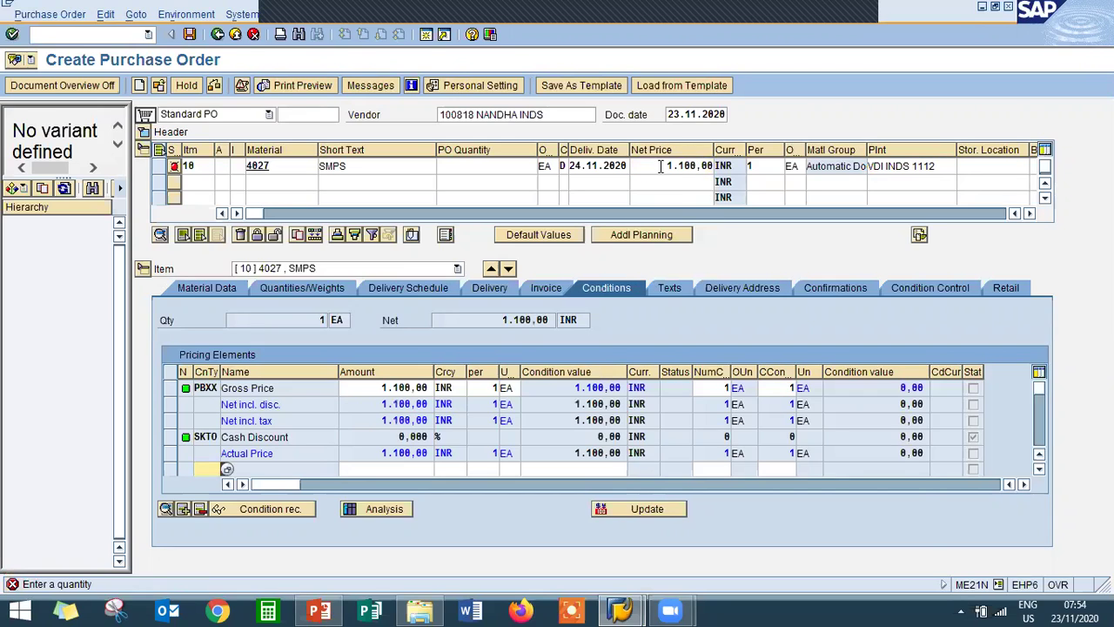
left_click(503, 162)
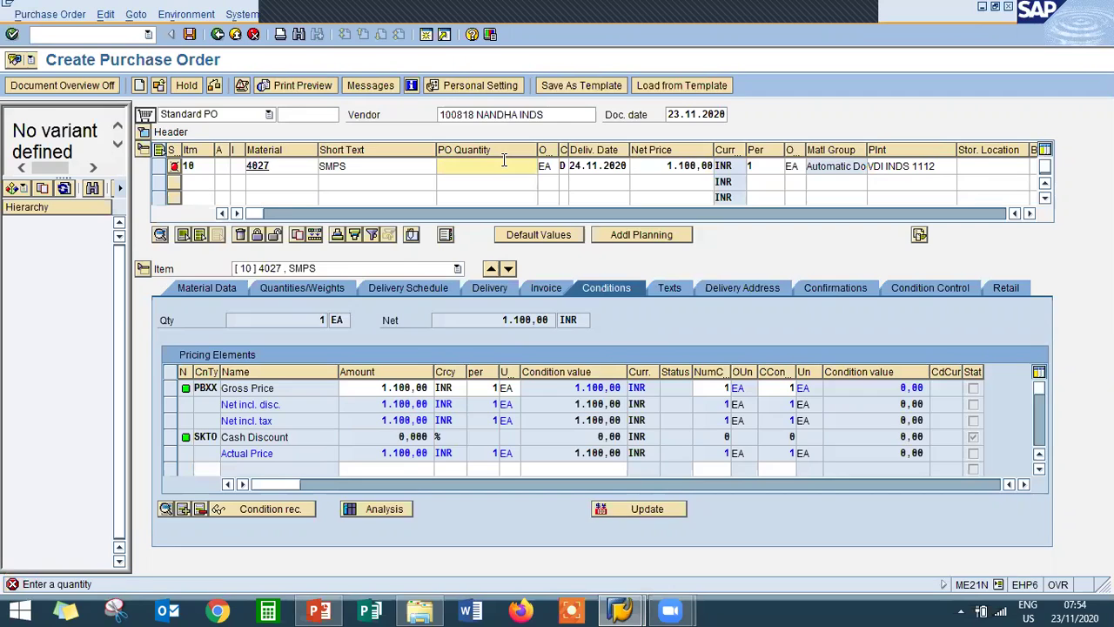
type("100")
key("Return")
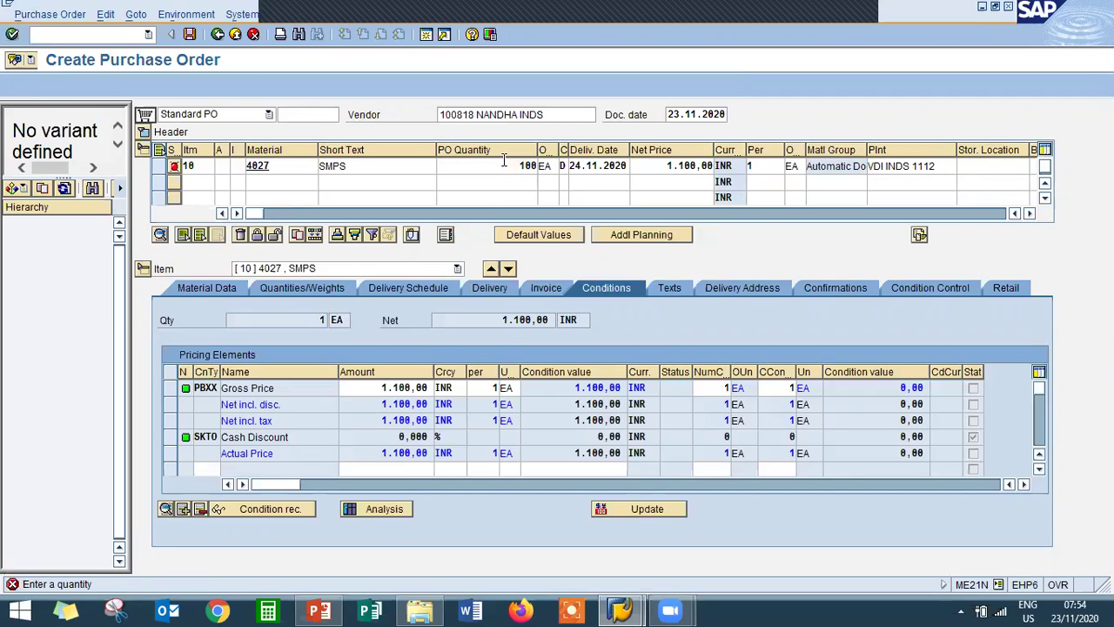
Step: Set storage location 1112, check the purchase order and save it
left_click(994, 164)
key("Down")
key("Return")
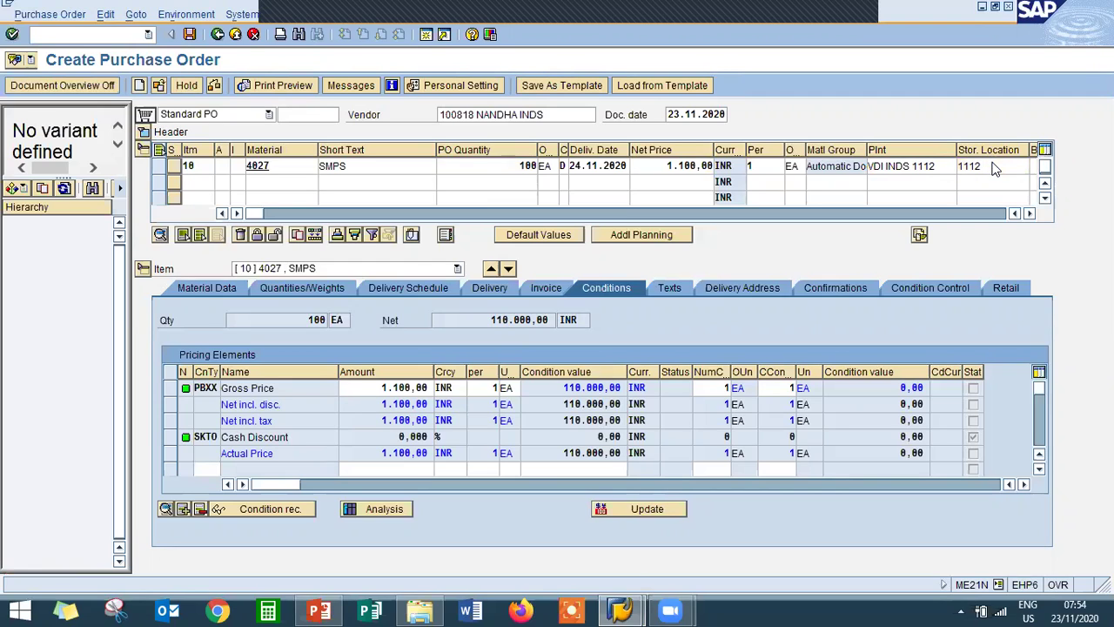
left_click(215, 85)
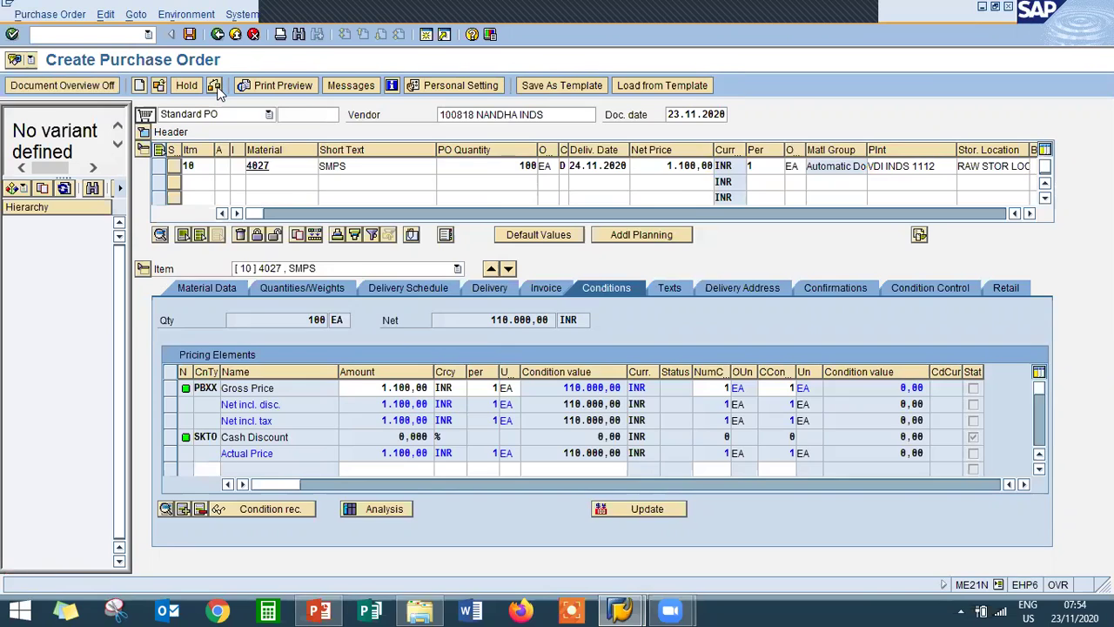
left_click(191, 35)
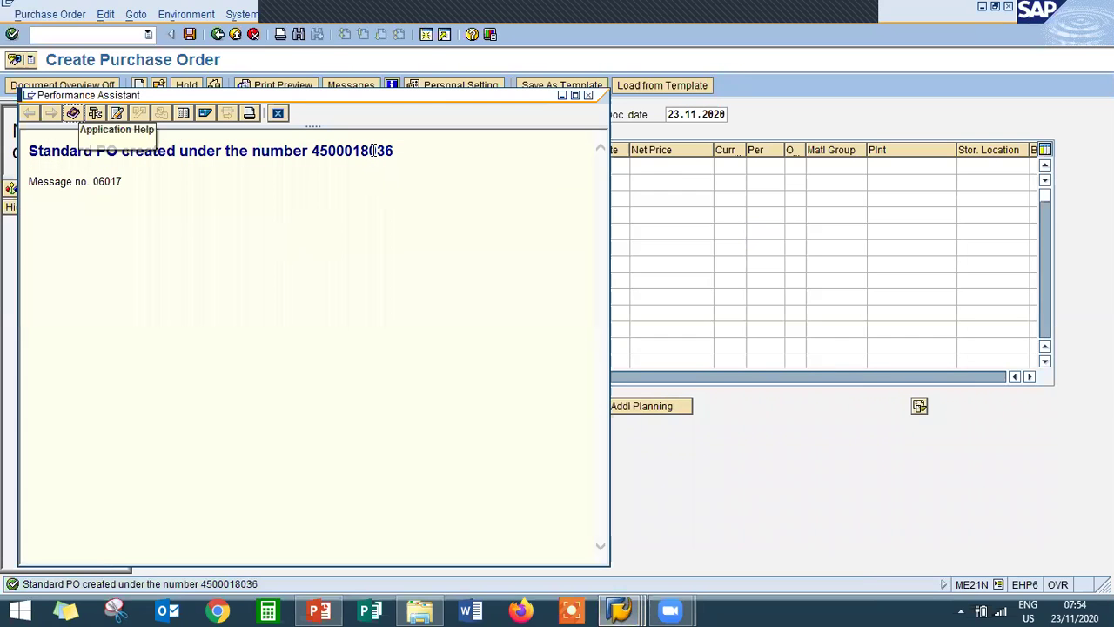
Step: Copy the new PO number from the confirmation and close the Performance Assistant
double_click(373, 150)
key("ctrl+c")
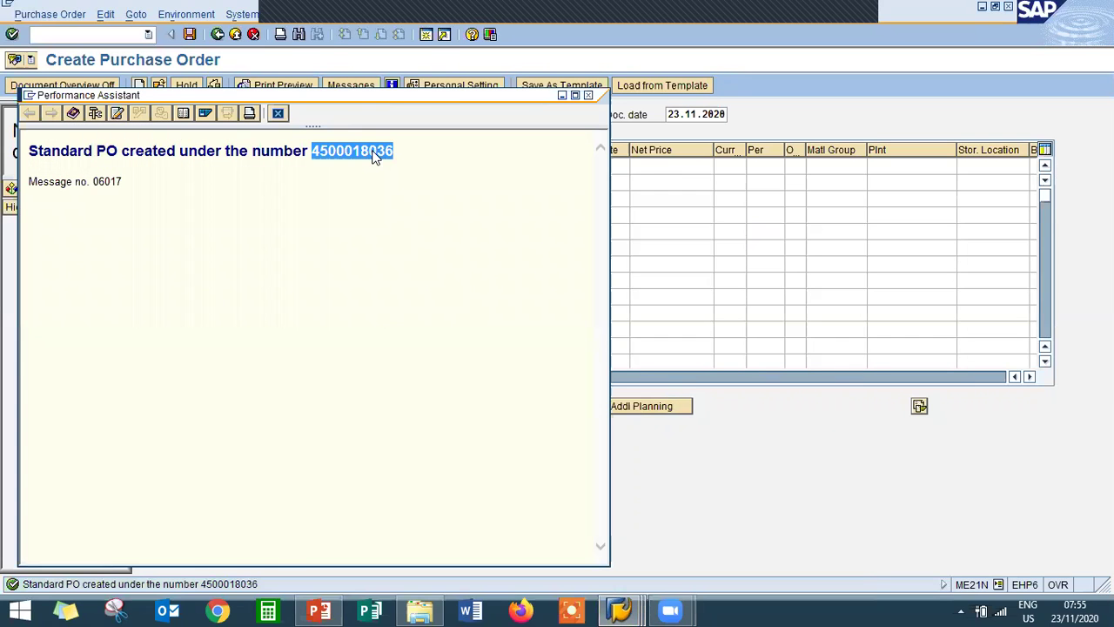
left_click(278, 113)
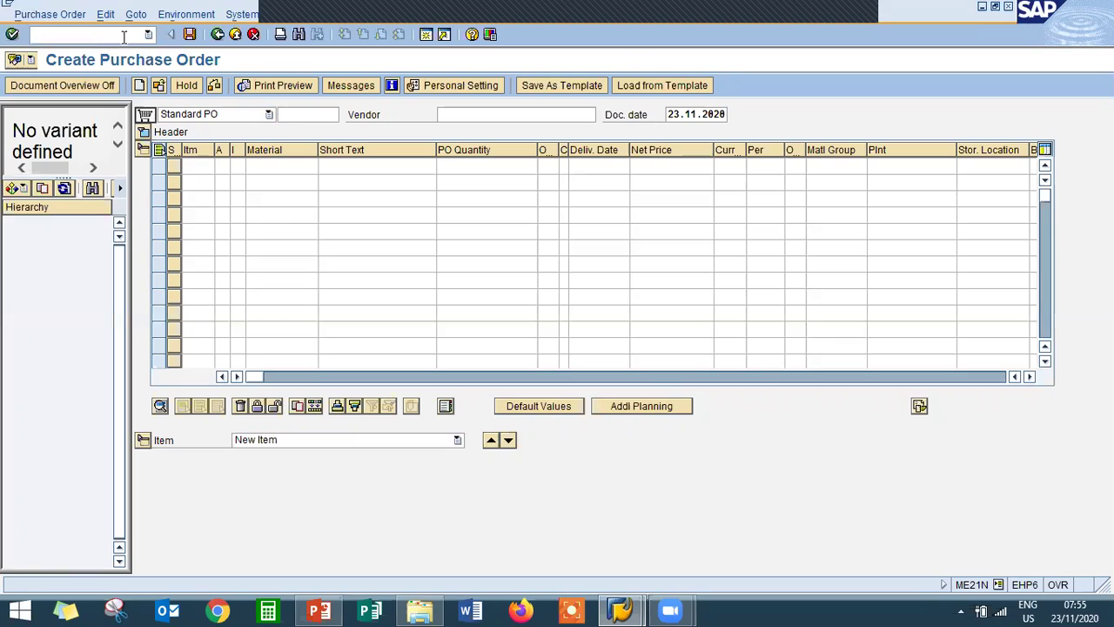
type("/NMIGO")
key("Return")
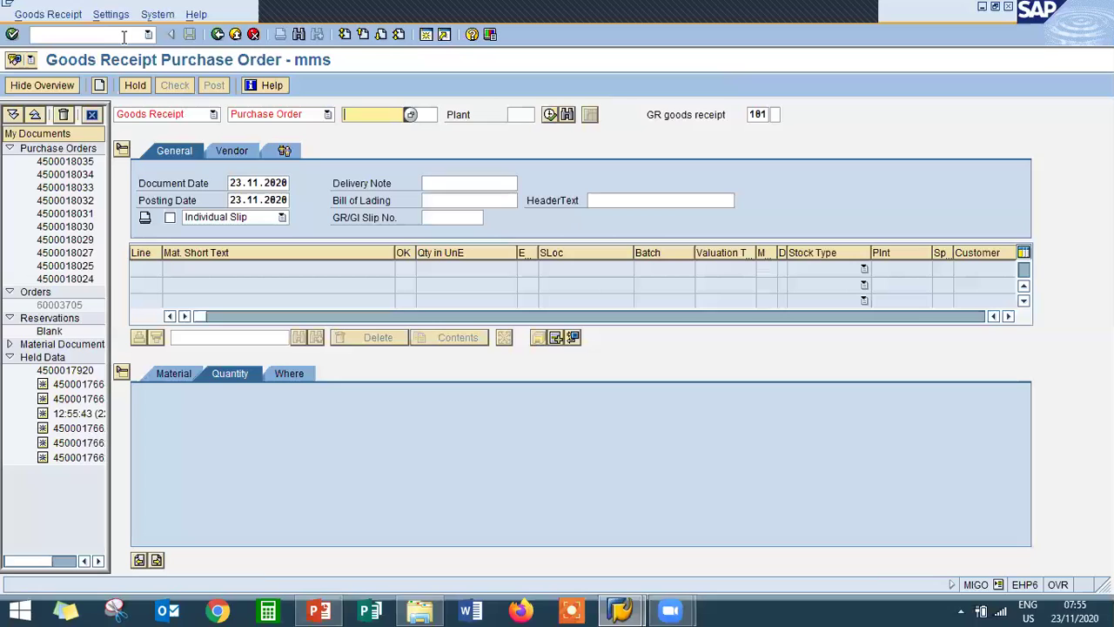
key("ctrl+v")
key("Return")
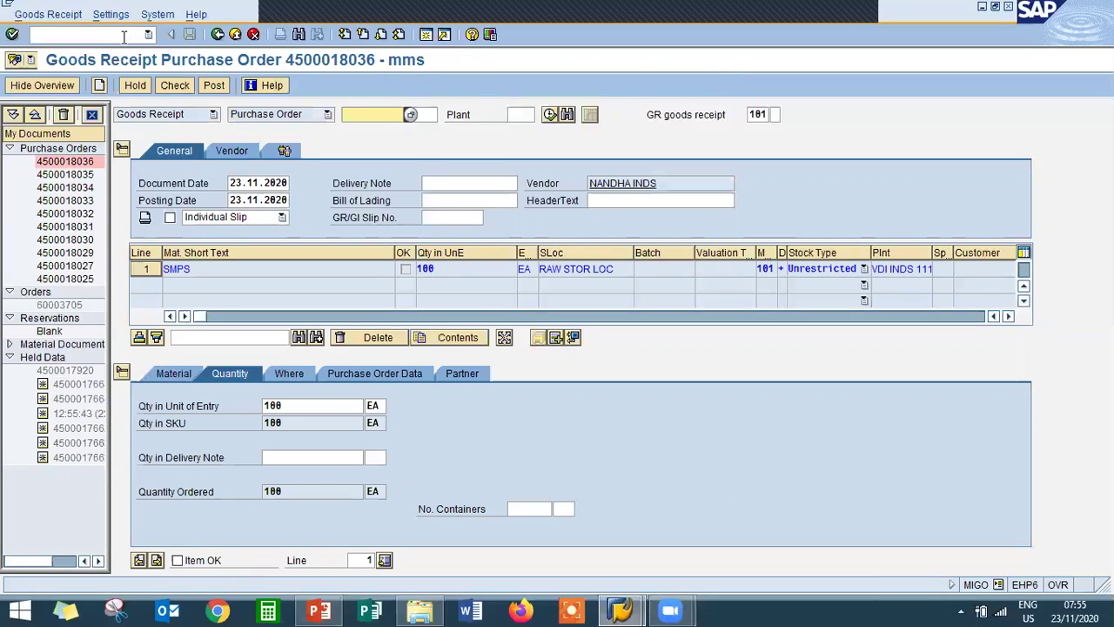
Step: Mark the SMPS item OK, check the entries and post the goods receipt
left_click(178, 560)
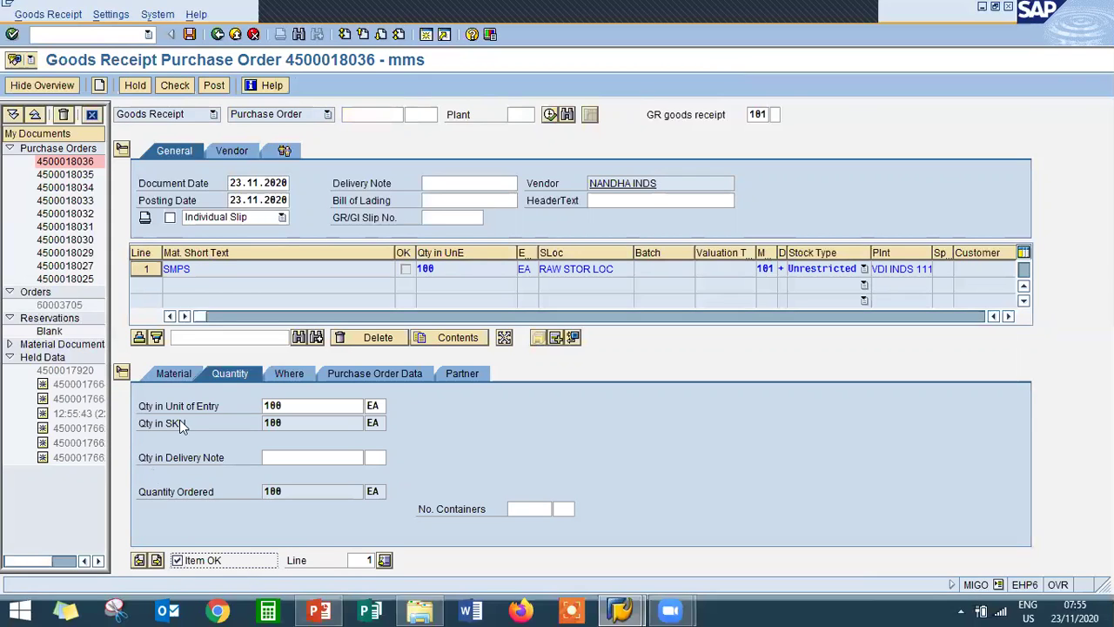
left_click(185, 90)
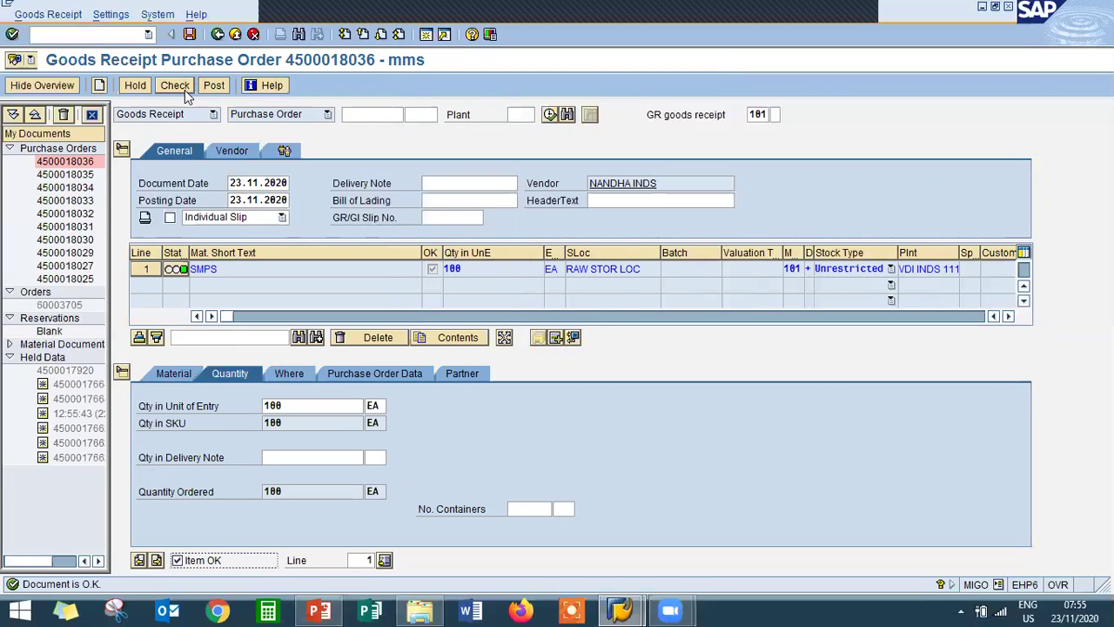
left_click(481, 275)
left_click(220, 88)
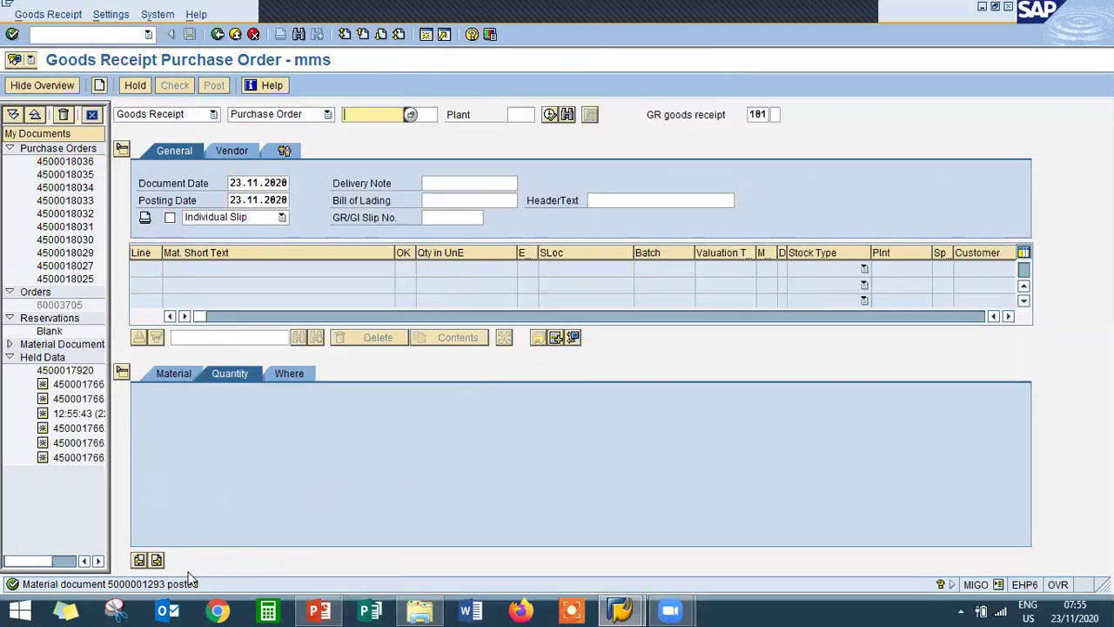
left_click(198, 121)
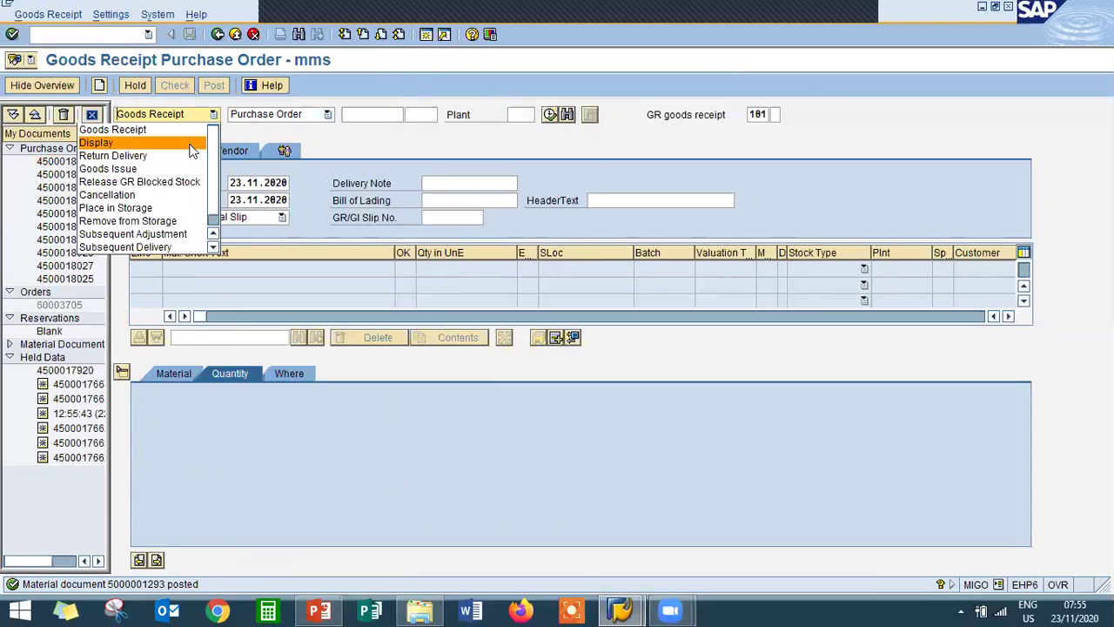
left_click(193, 143)
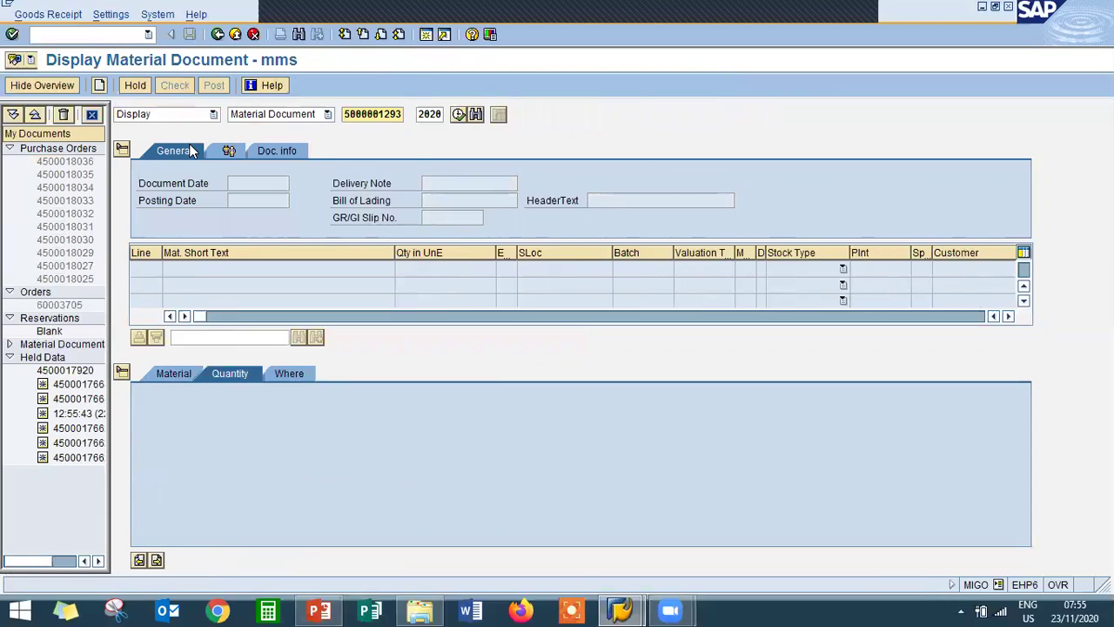
key("Return")
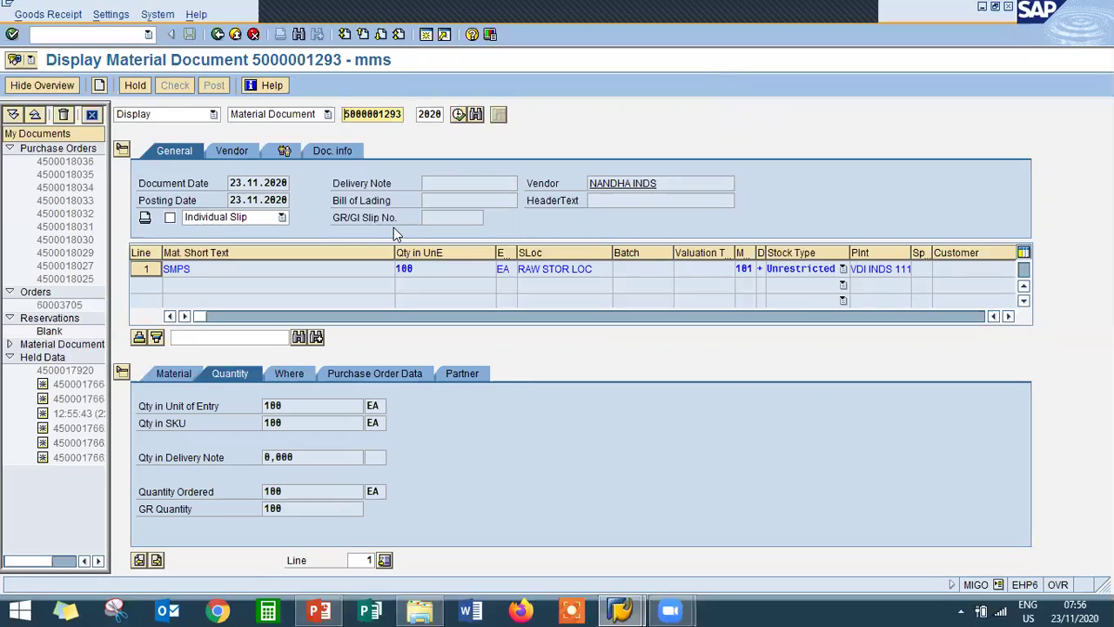
left_click(350, 151)
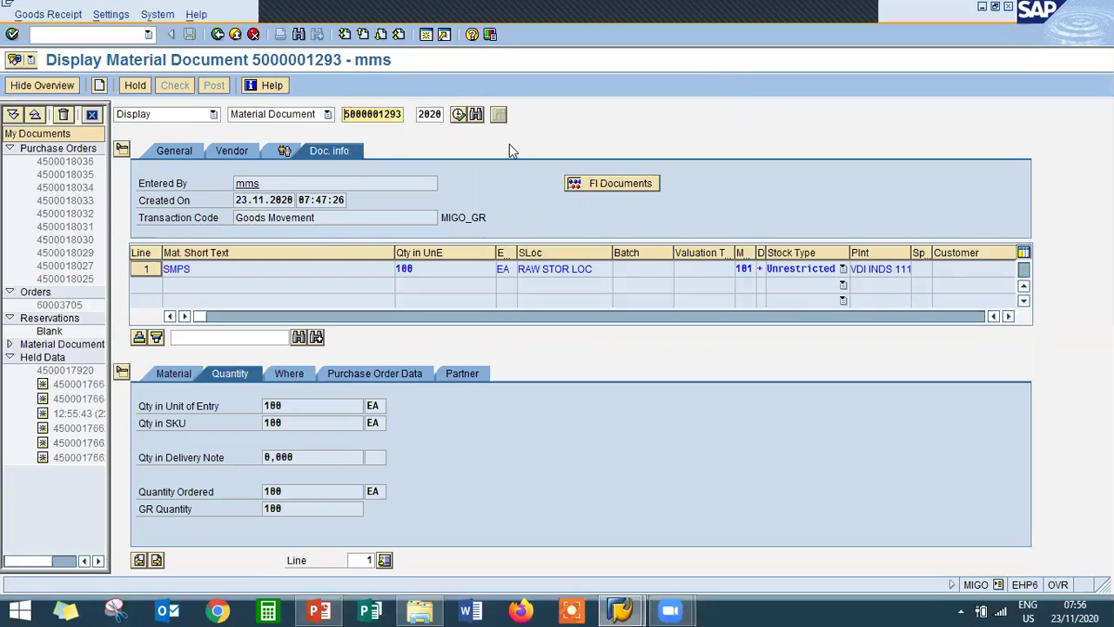
left_click(629, 183)
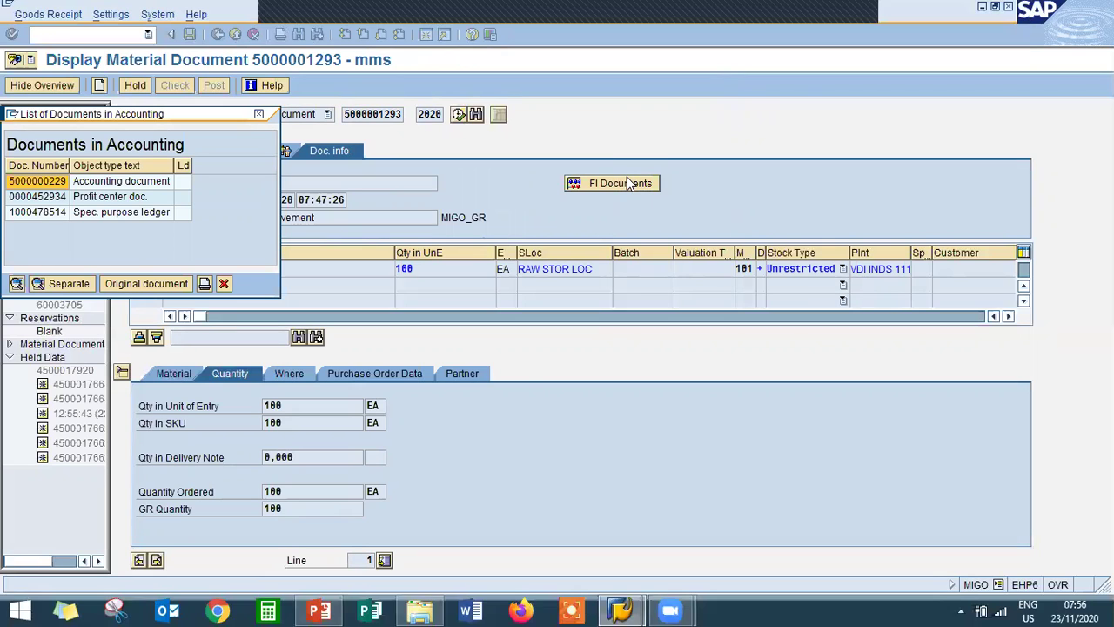
left_click(224, 283)
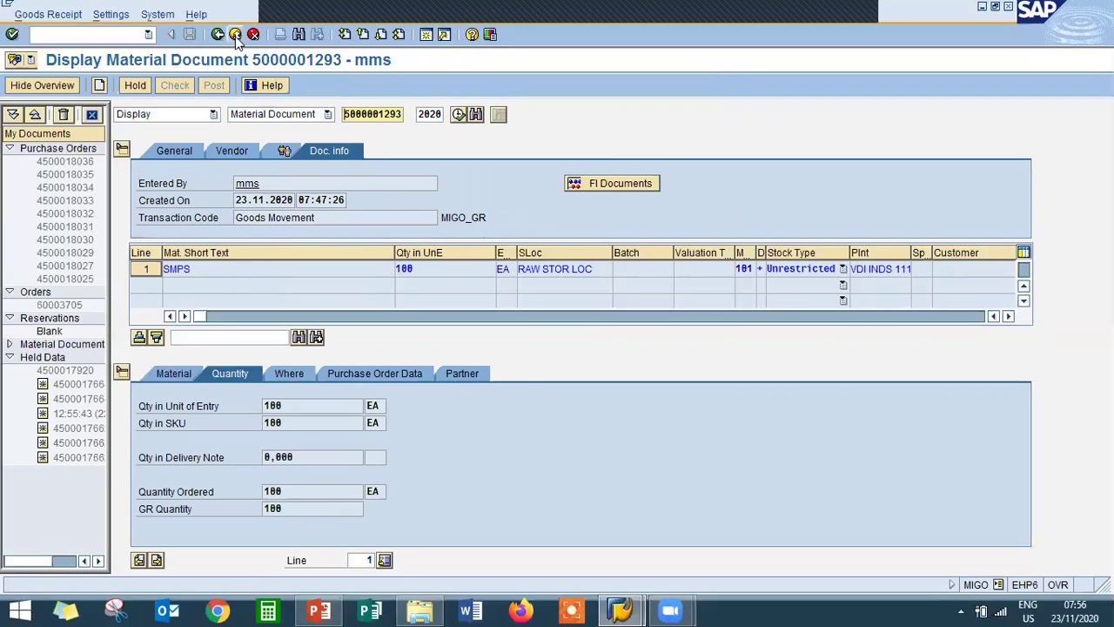
left_click(237, 39)
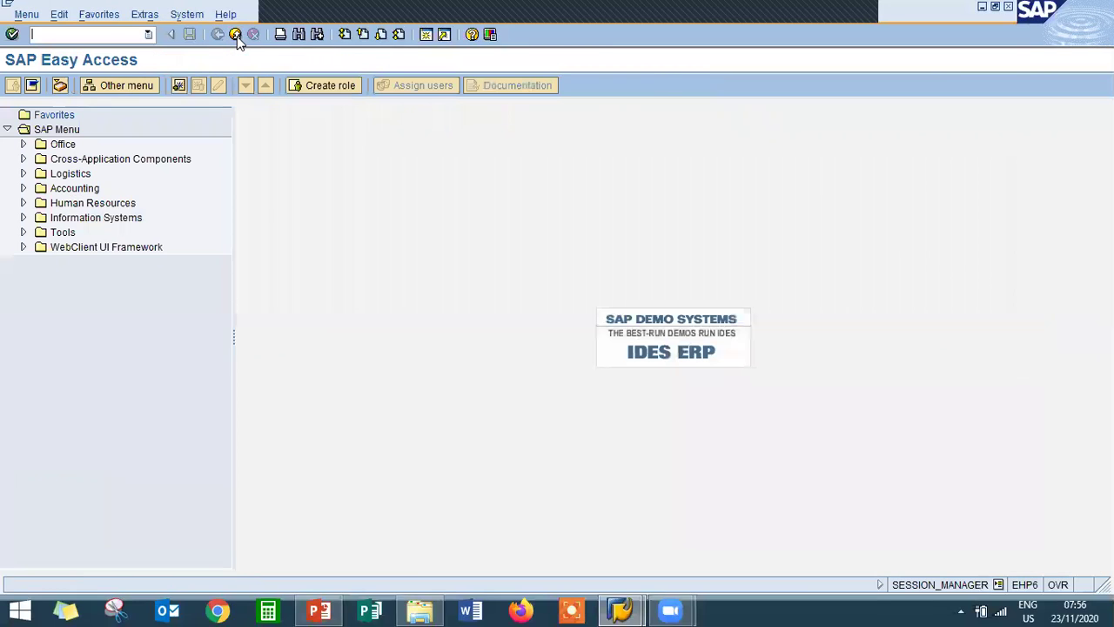
left_click(237, 38)
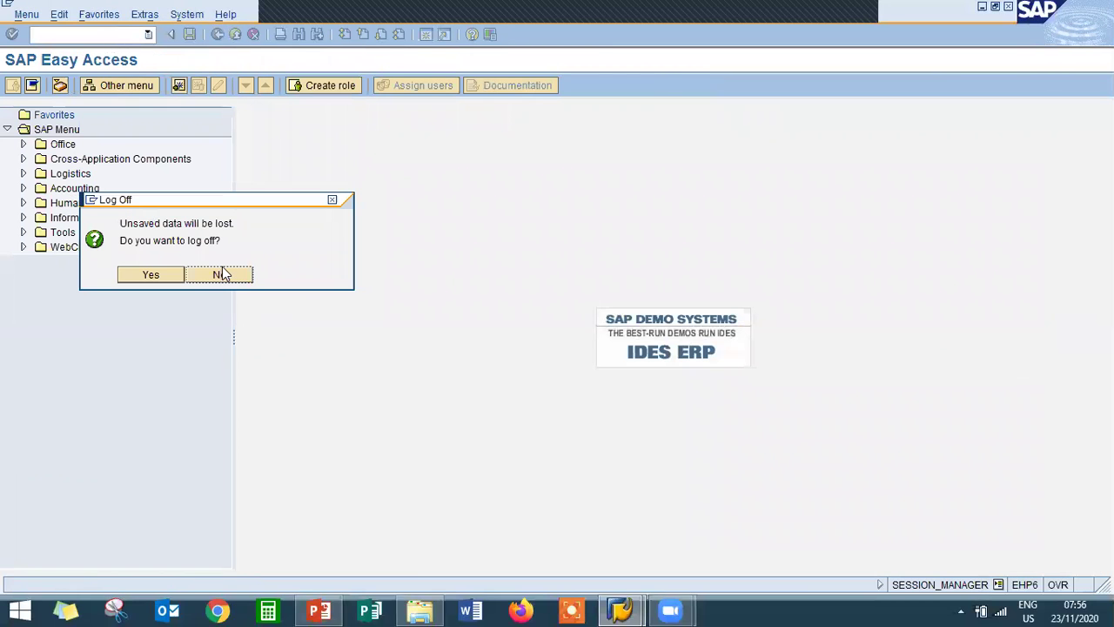
Step: Stay logged on and open MMBE for the SMPS material, plant 1112, storage location 1112
left_click(221, 273)
left_click(86, 37)
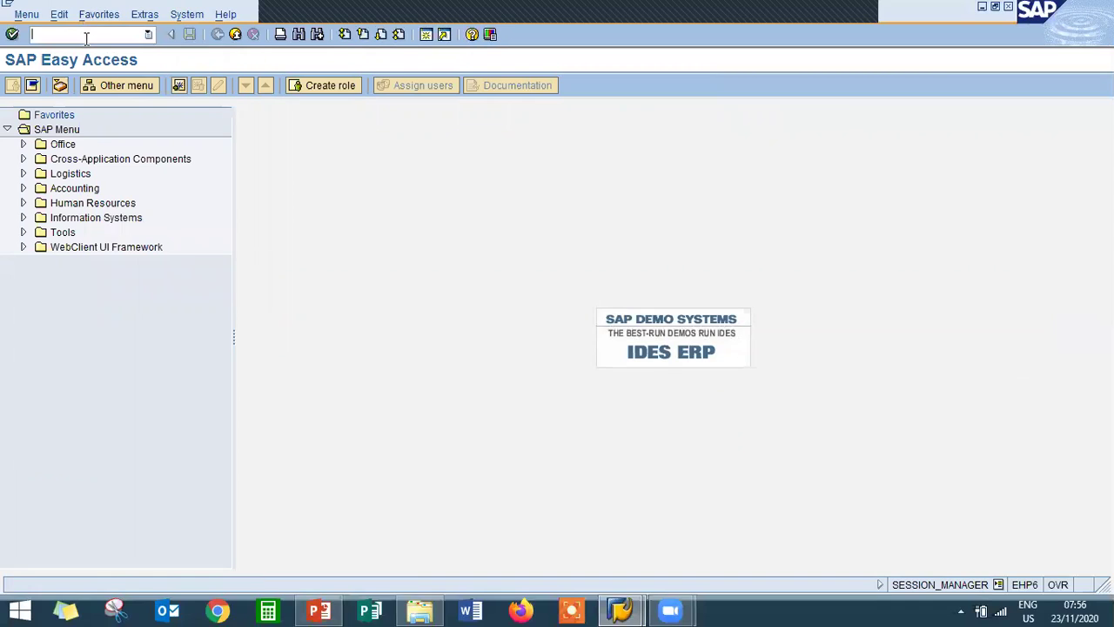
type("MMBE")
key("Return")
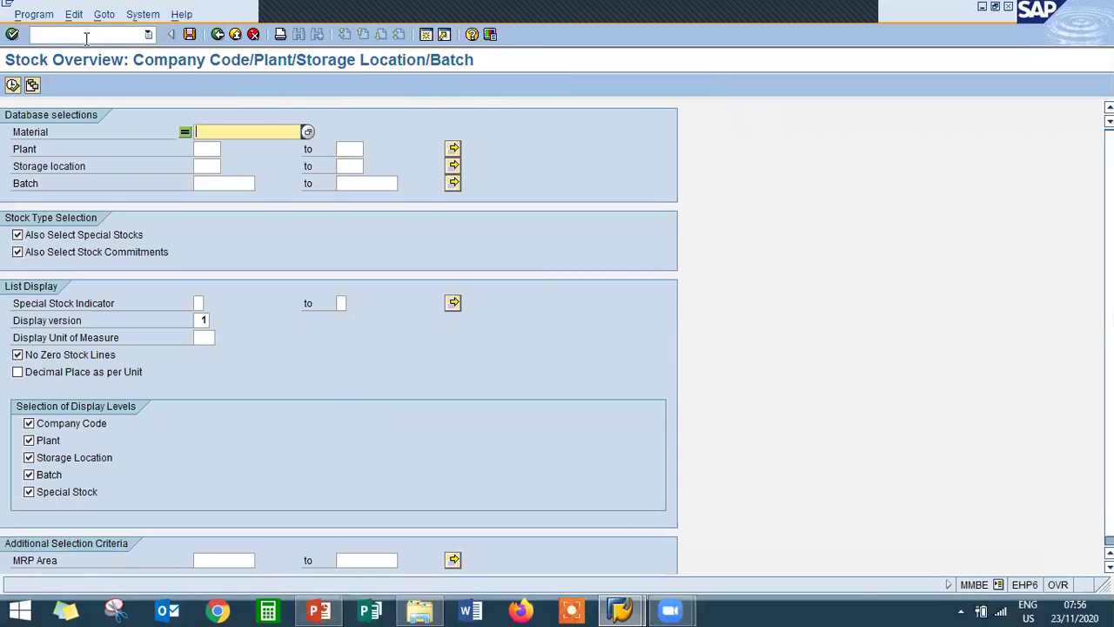
key("Down")
key("Return")
key("Tab")
key("Down")
key("Return")
key("Tab")
key("Down")
key("Return")
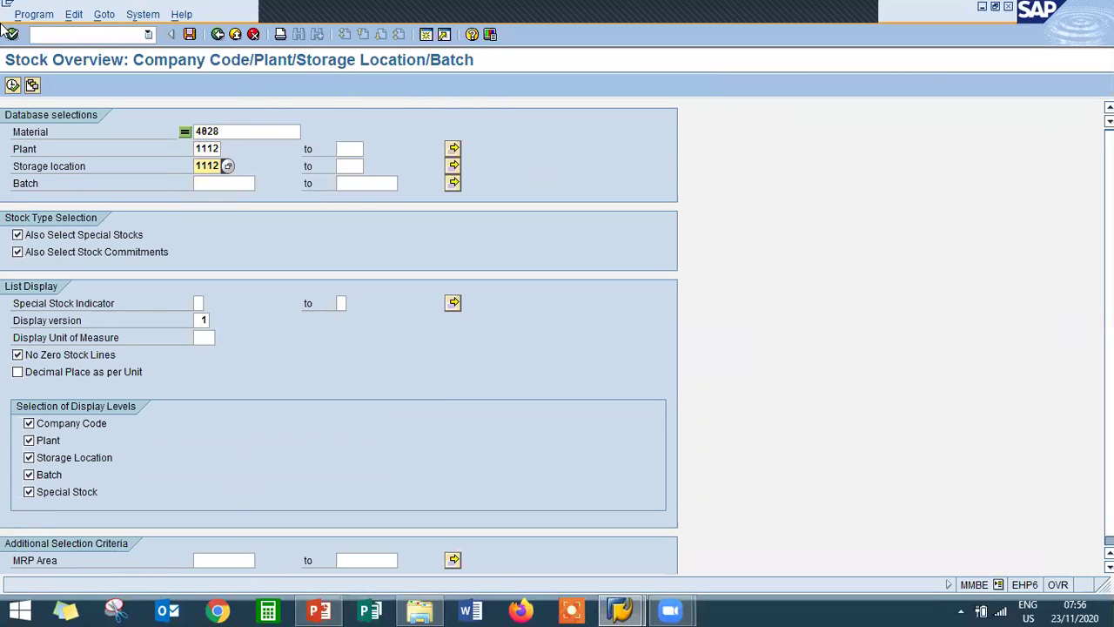
Step: Run the stock overview, confirm 110,000 unrestricted units, and return to Easy Access
left_click(13, 85)
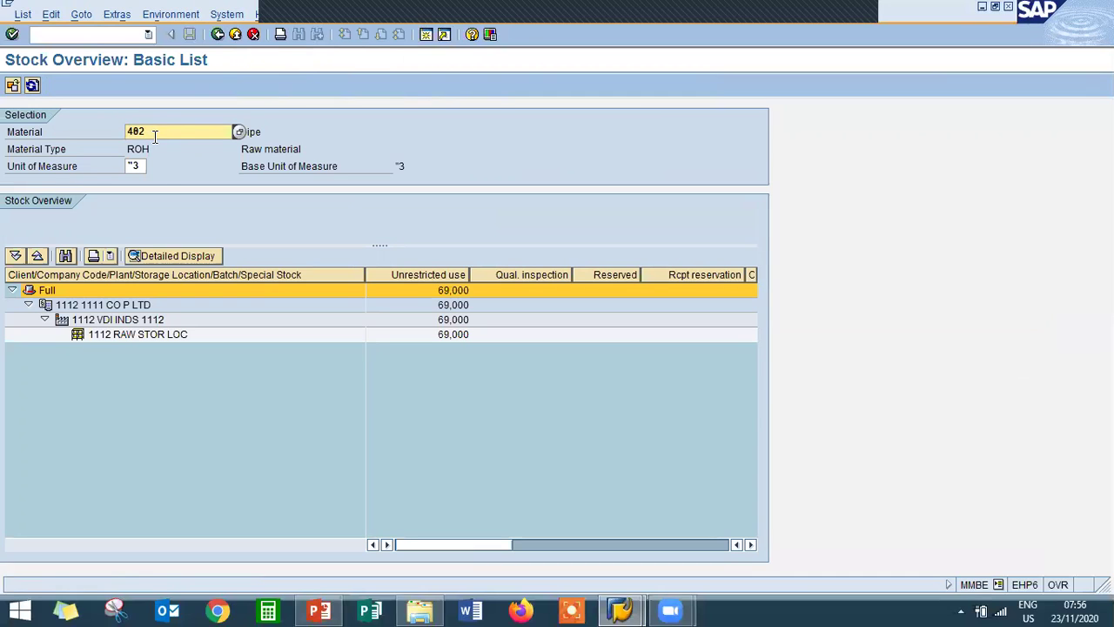
left_click(13, 86)
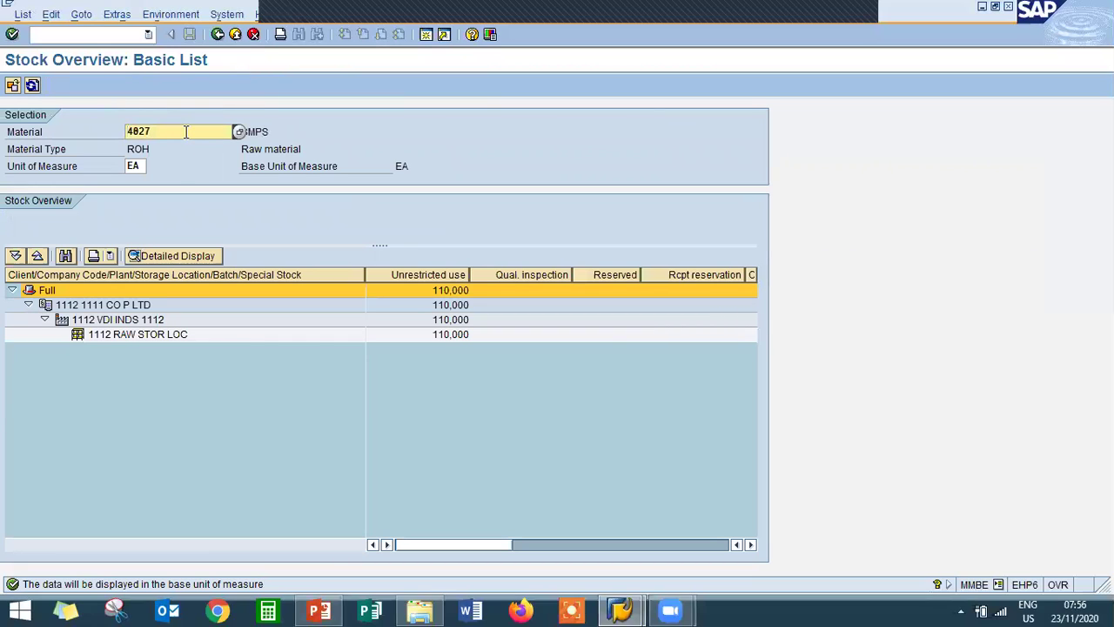
left_click(426, 335)
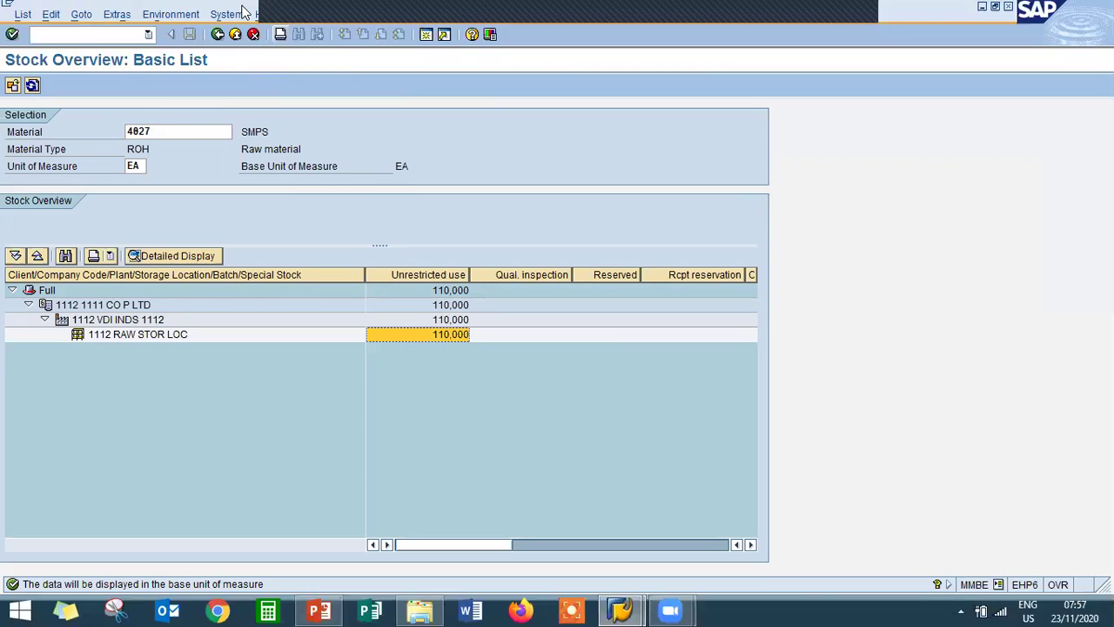
left_click(237, 36)
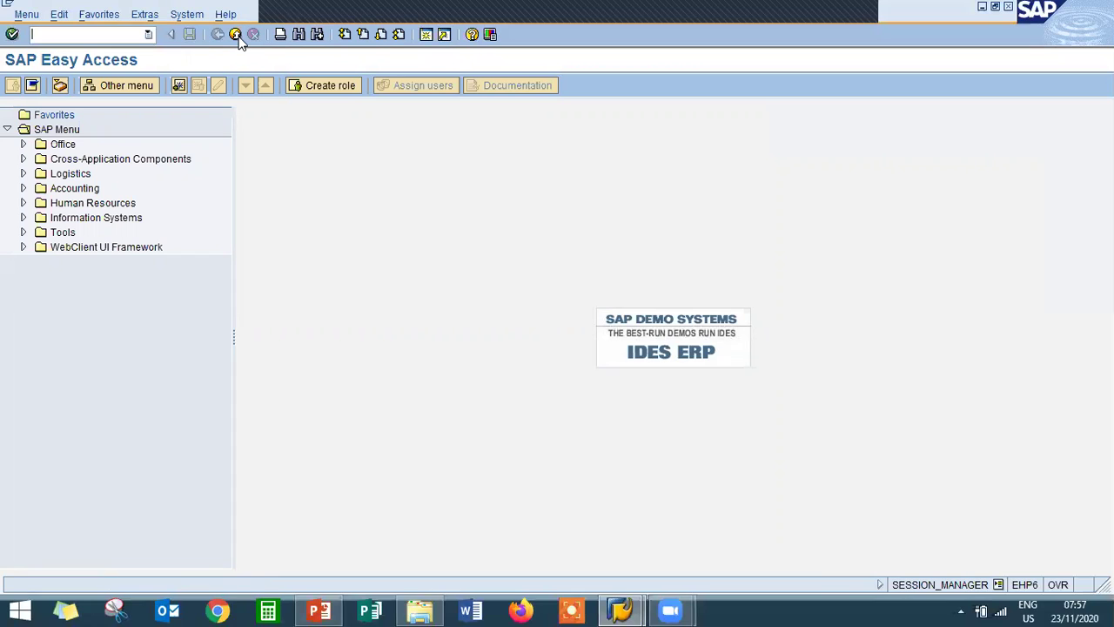
Step: Start MIRO with tax code B1 and invoice date 22.09.2020
type("MIRO")
key("Return")
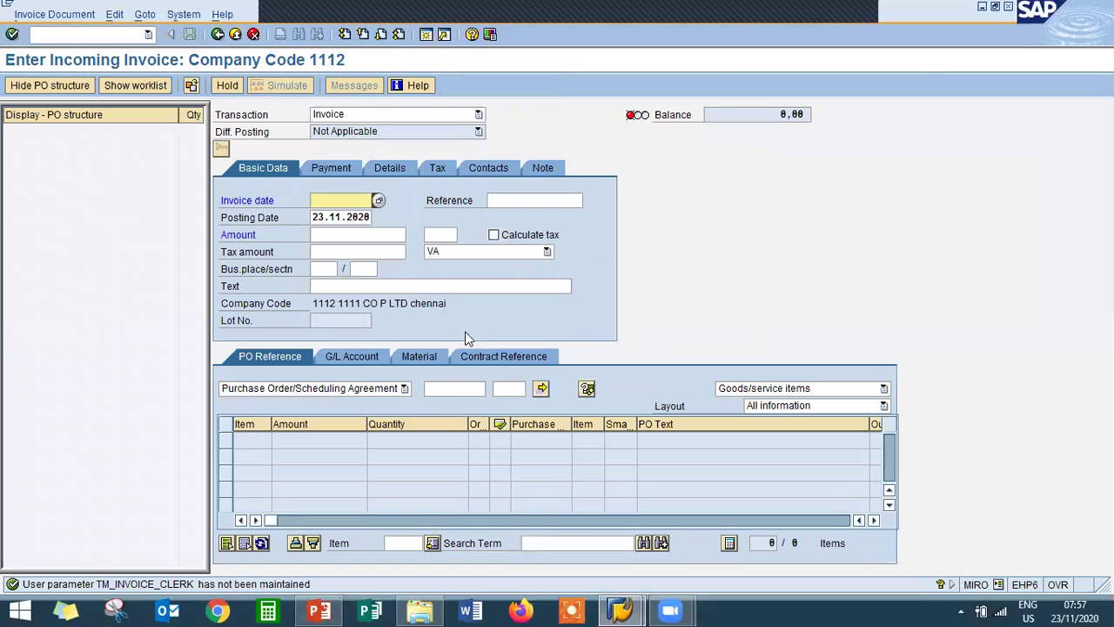
left_click(499, 256)
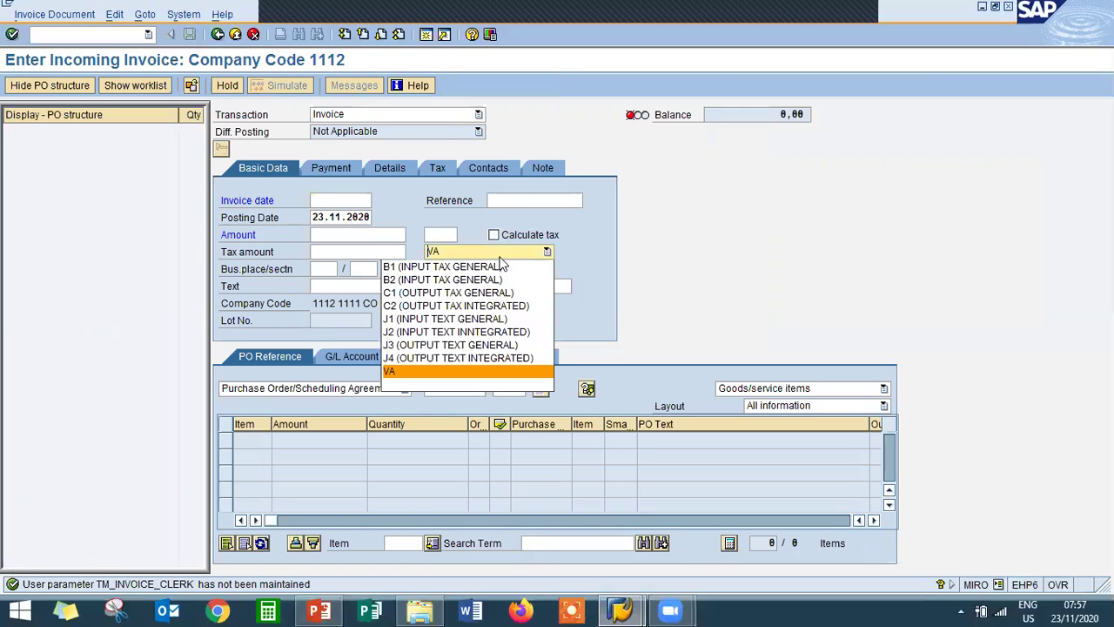
left_click(496, 269)
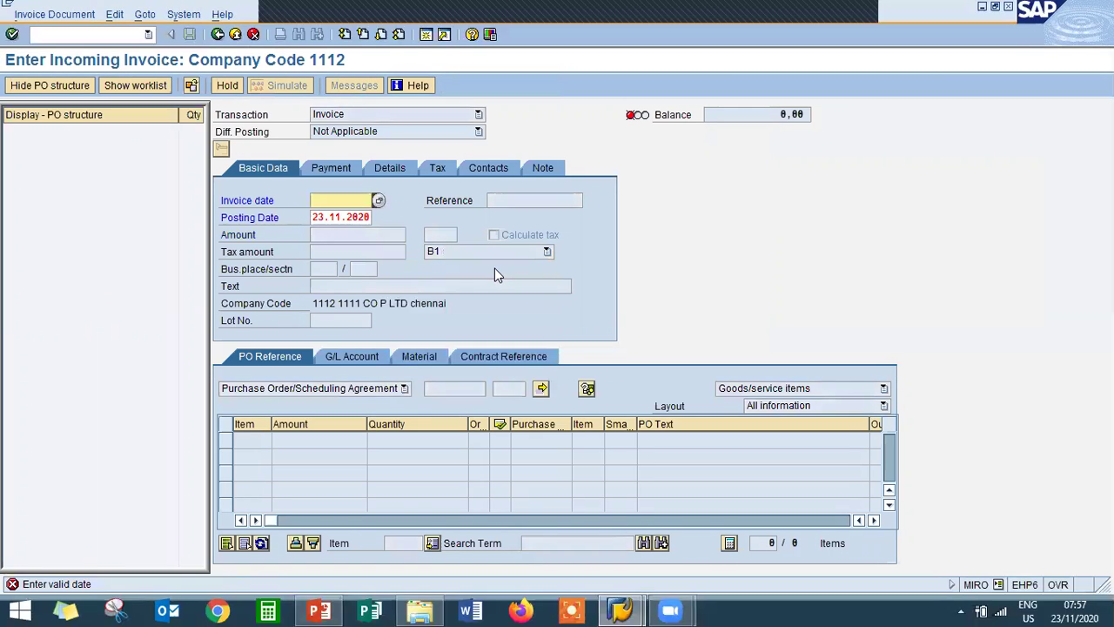
key("Down")
key("Return")
key("Return")
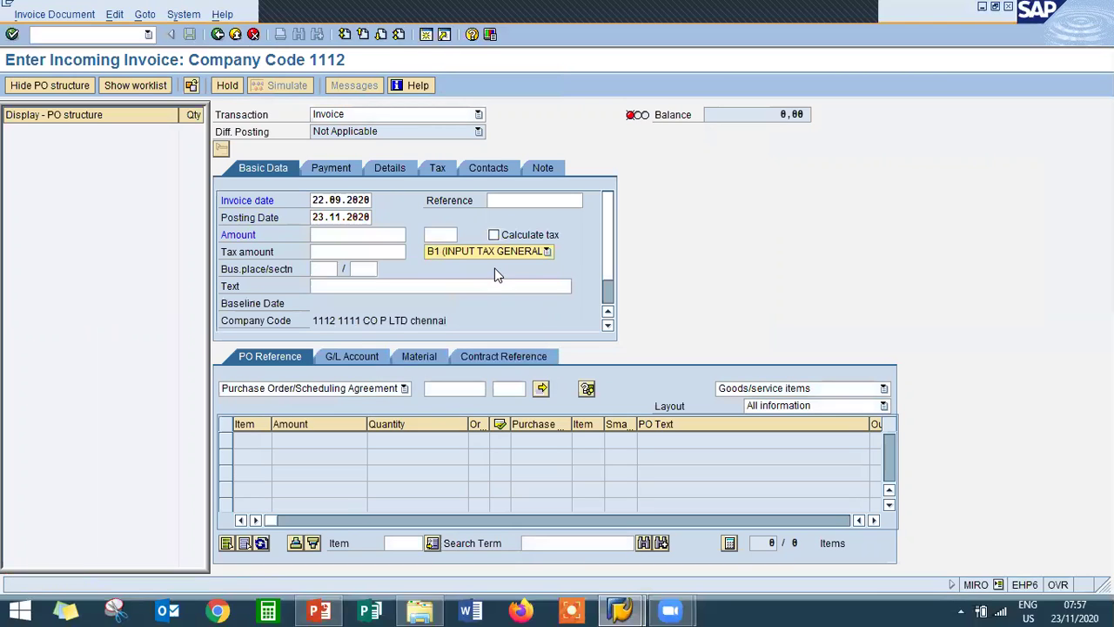
left_click(452, 389)
key("ctrl+v")
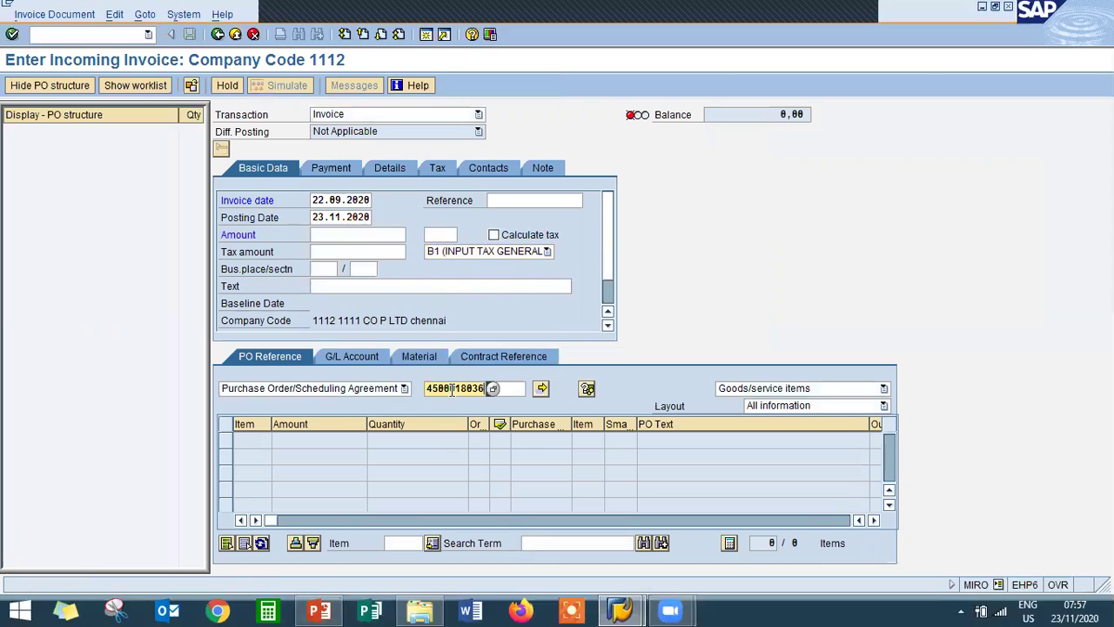
key("Return")
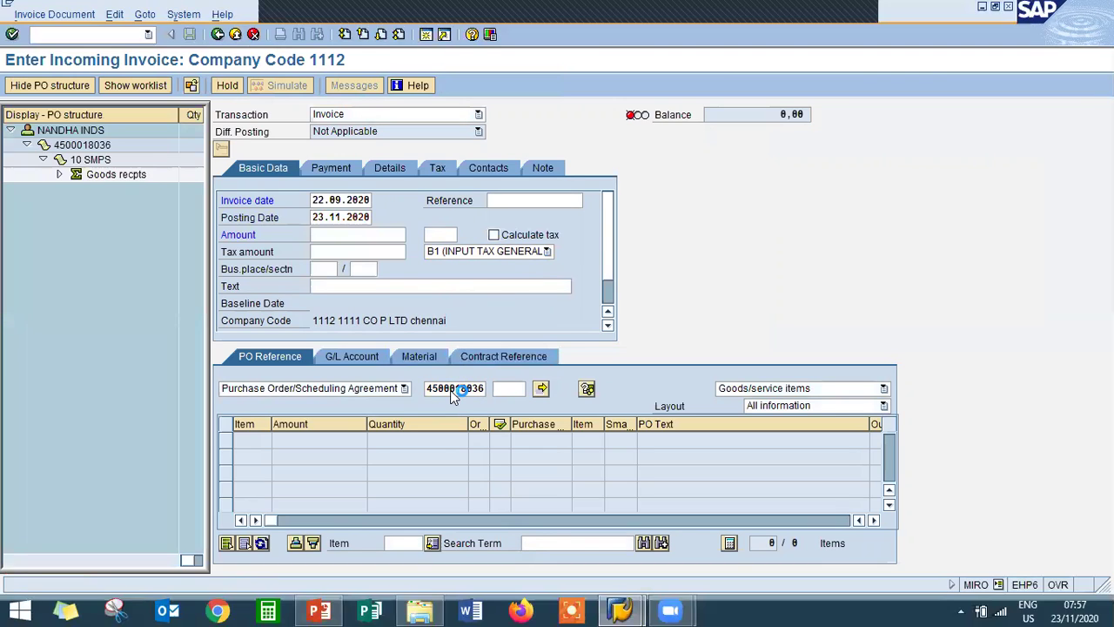
Step: Turn on automatic tax calculation and set the payment baseline date to 31.12.2020
left_click(493, 235)
key("Return")
left_click(331, 201)
left_click(349, 201)
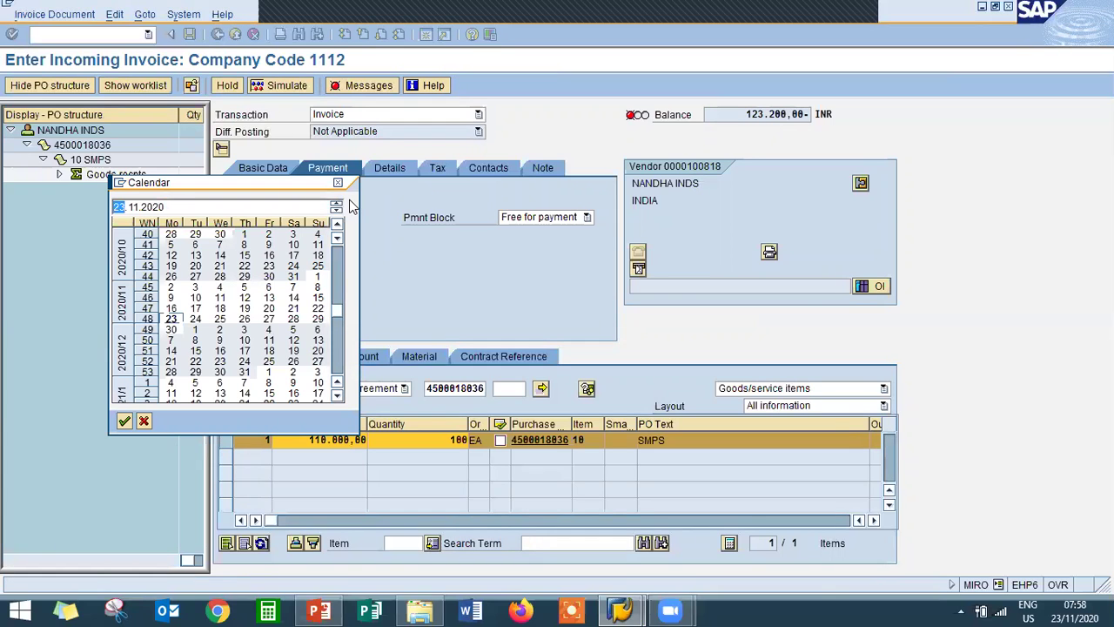
double_click(244, 373)
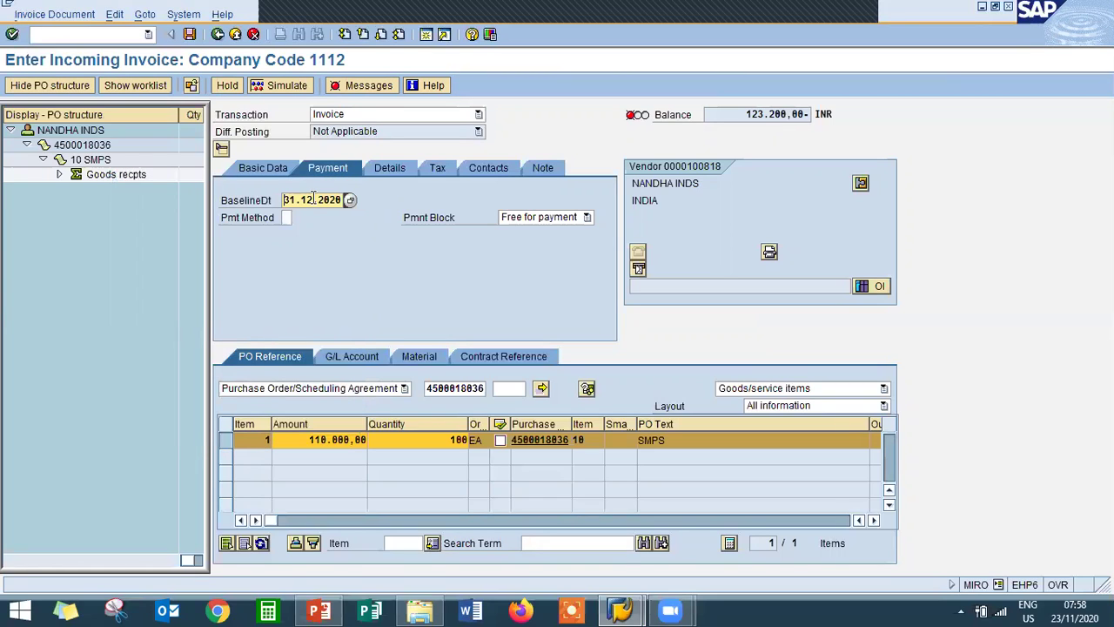
left_click(277, 170)
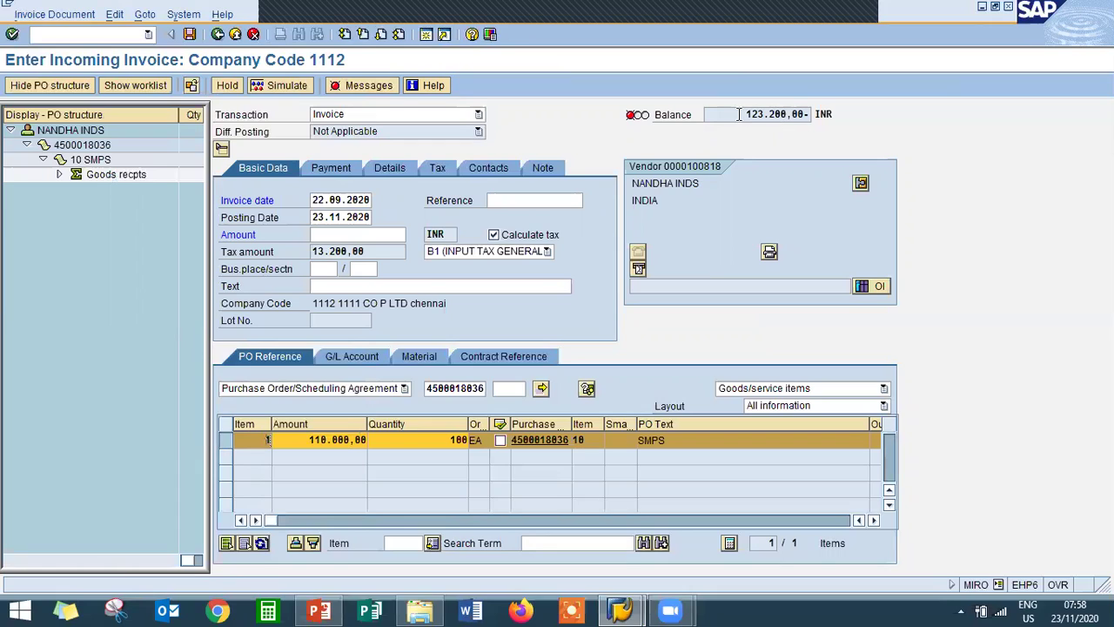
Step: Enter the invoice amount 123200 INR and confirm the balance comes to 0,00
left_click(396, 234)
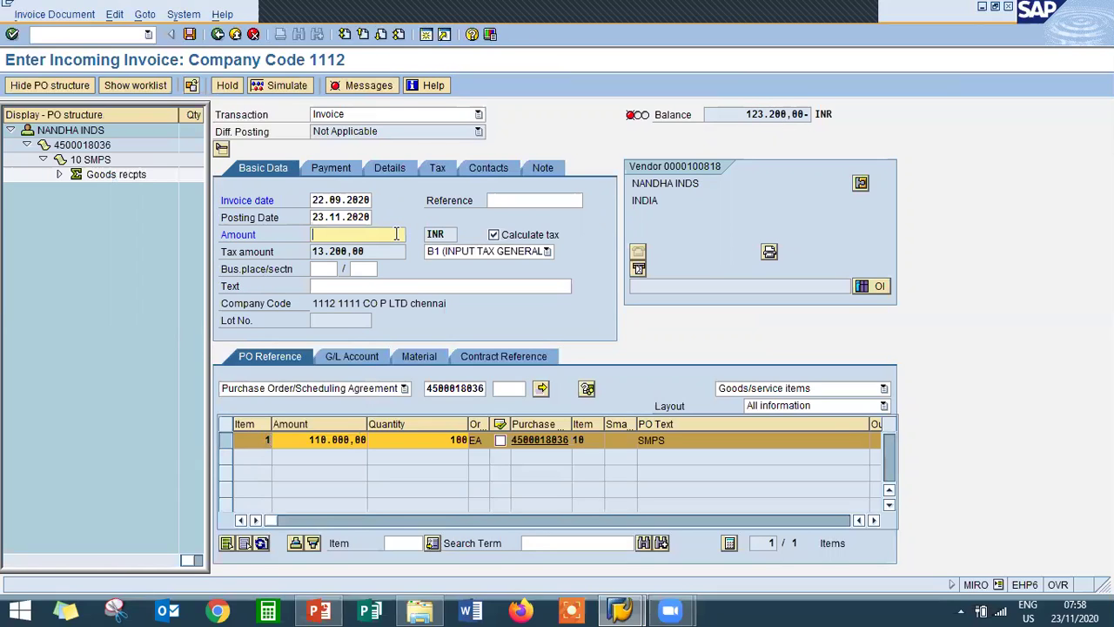
type("1232")
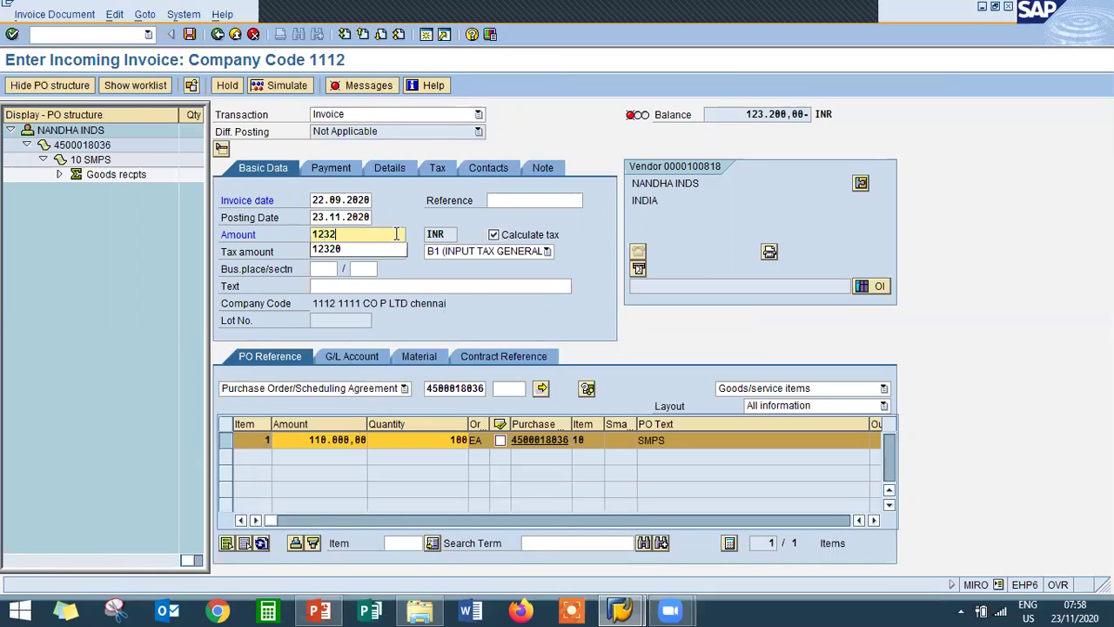
type("00")
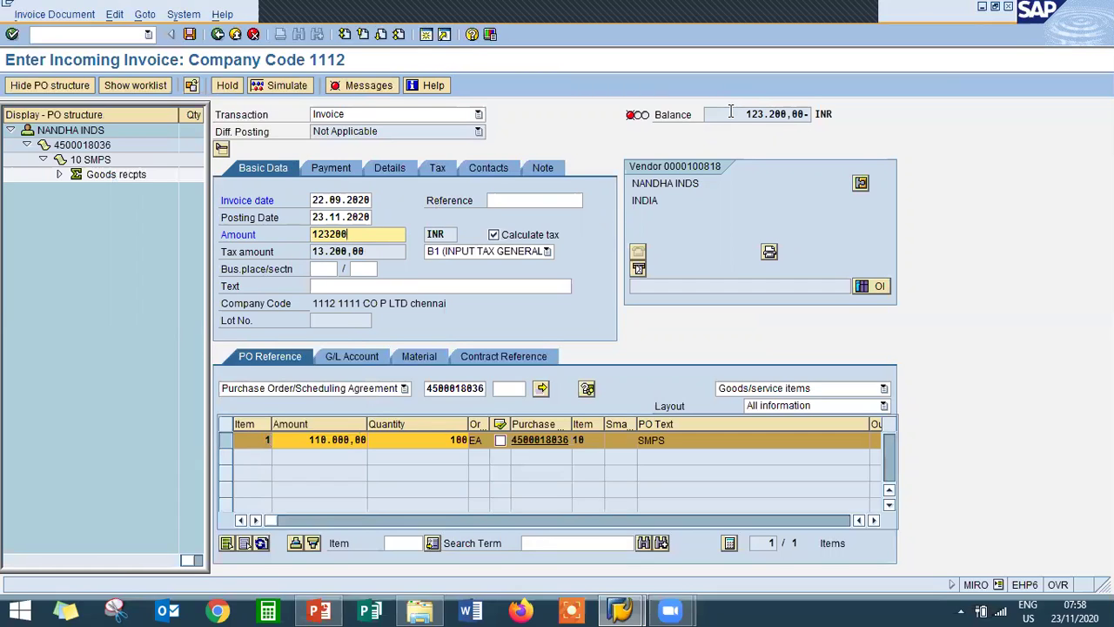
left_click(731, 114)
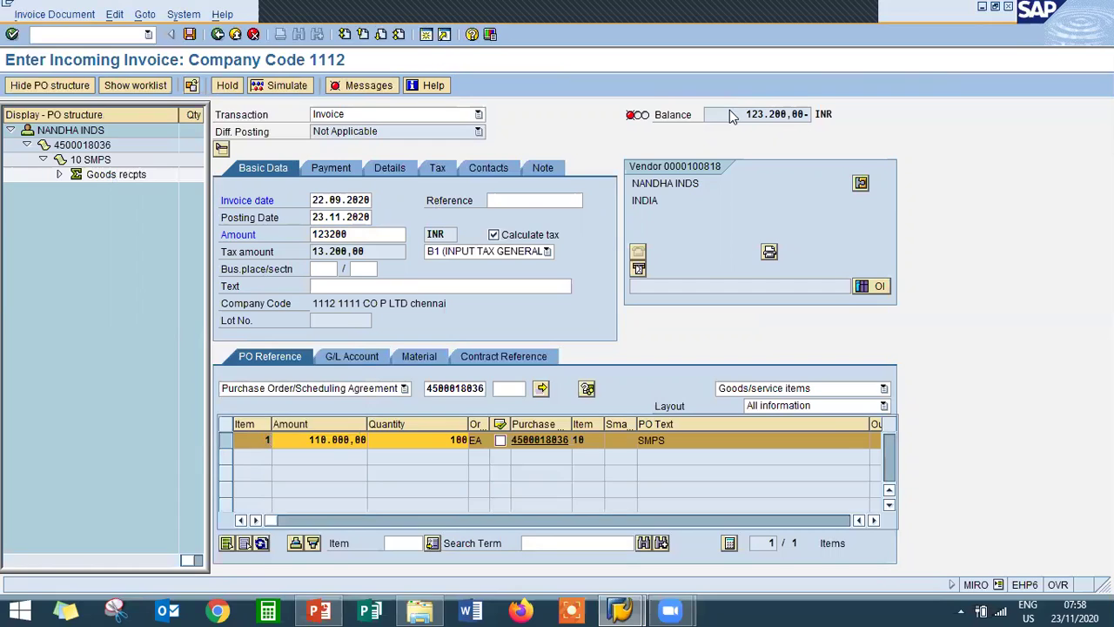
key("Return")
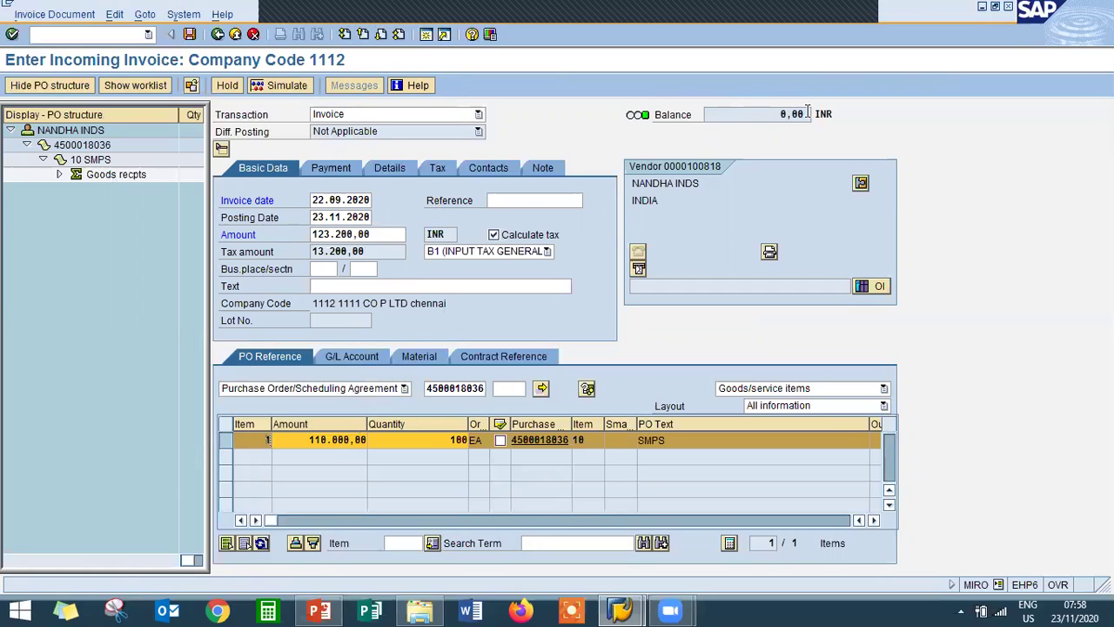
left_click(295, 86)
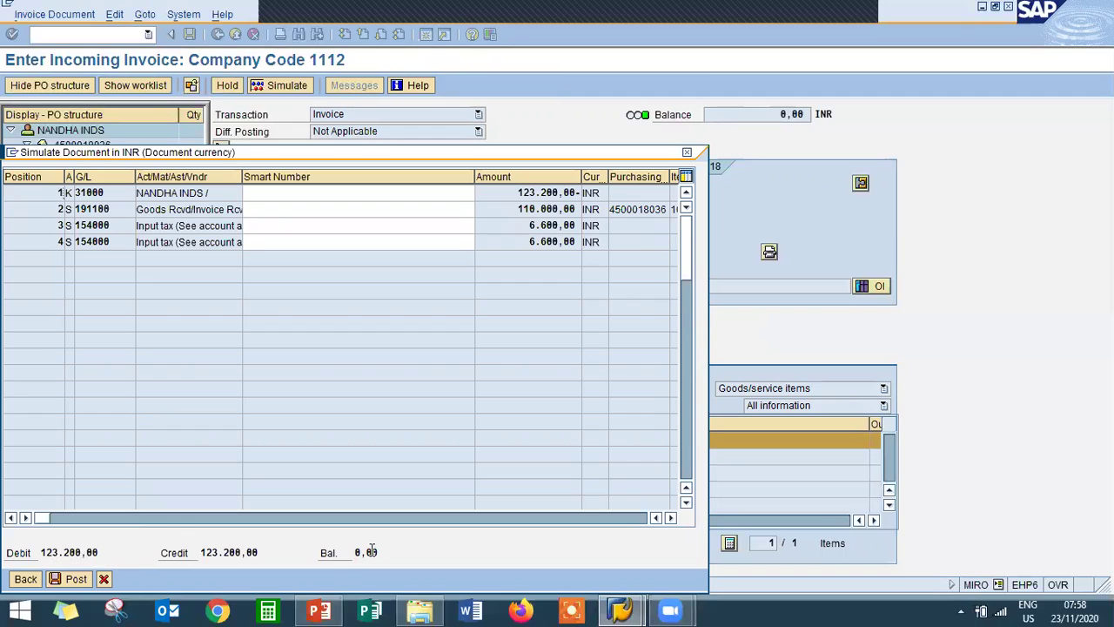
left_click(71, 581)
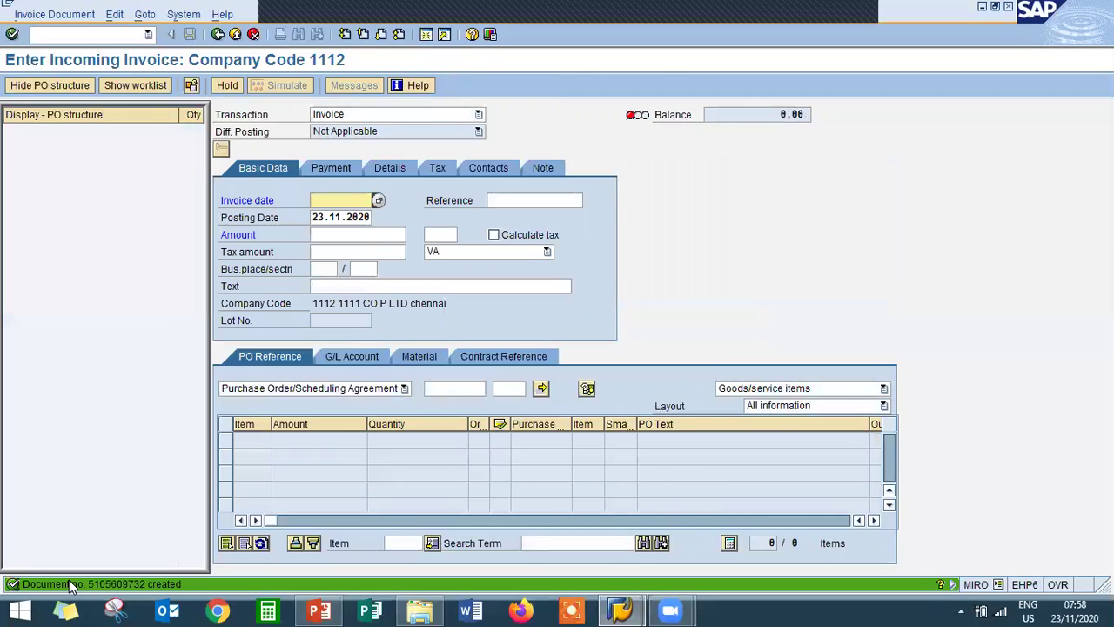
left_click(235, 34)
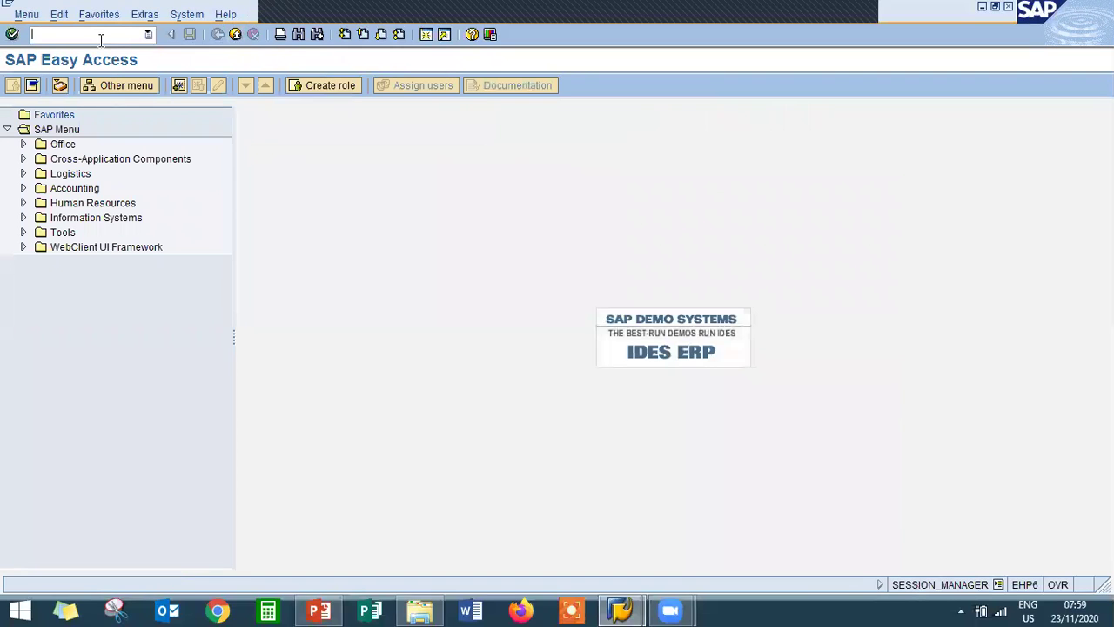
type("ME23")
key("Return")
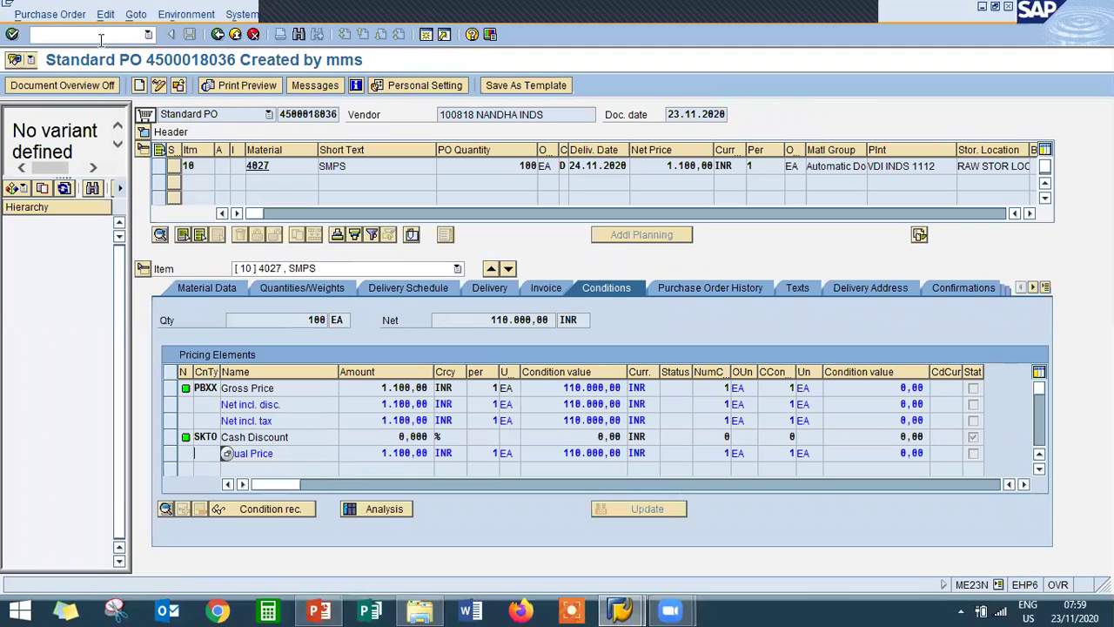
left_click(54, 16)
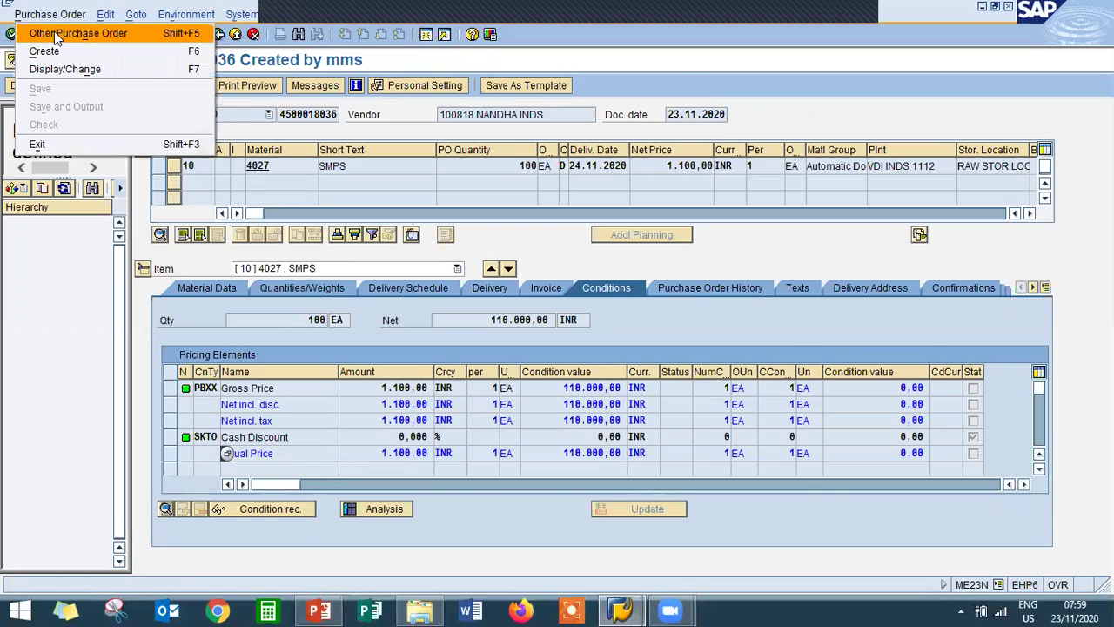
left_click(55, 35)
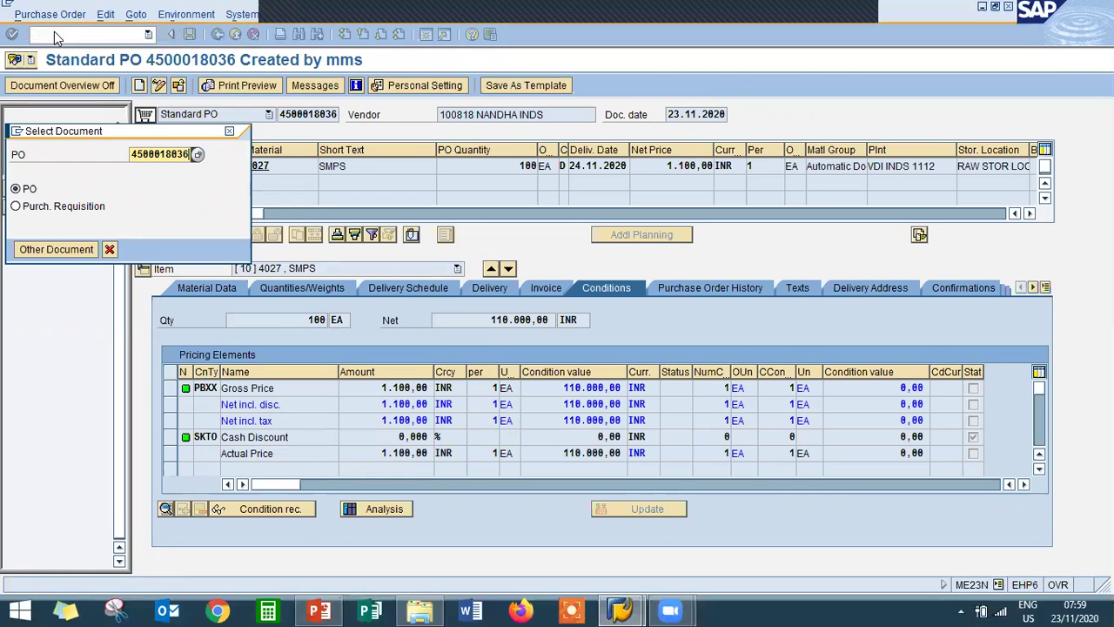
key("BackSpace")
key("BackSpace")
key("BackSpace")
key("BackSpace")
key("BackSpace")
key("BackSpace")
key("BackSpace")
key("BackSpace")
key("BackSpace")
key("BackSpace")
key("ctrl+v")
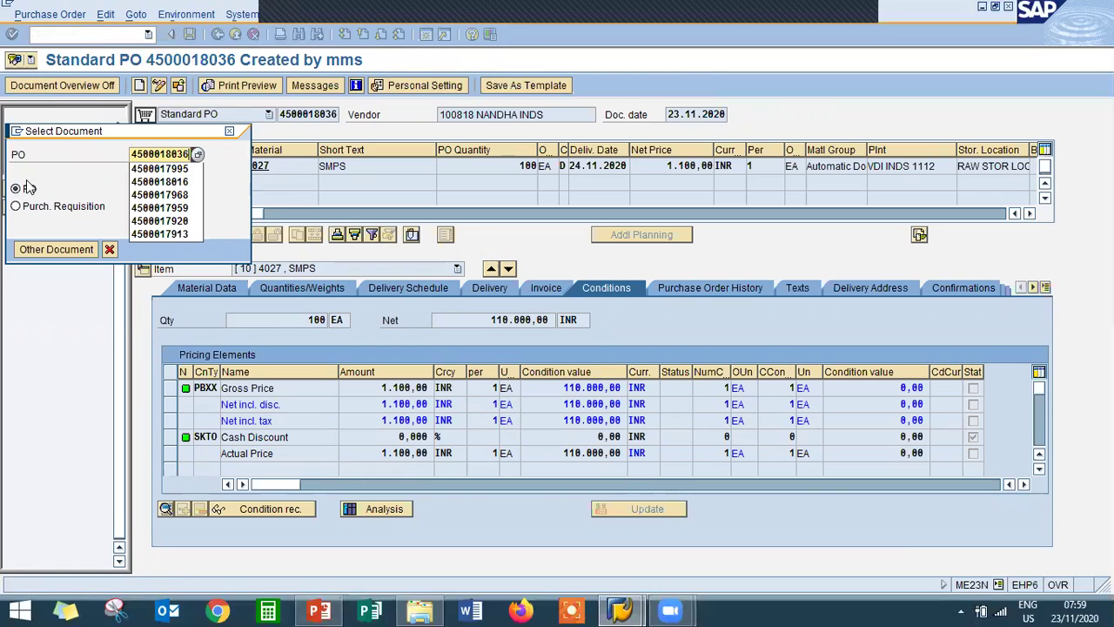
key("Return")
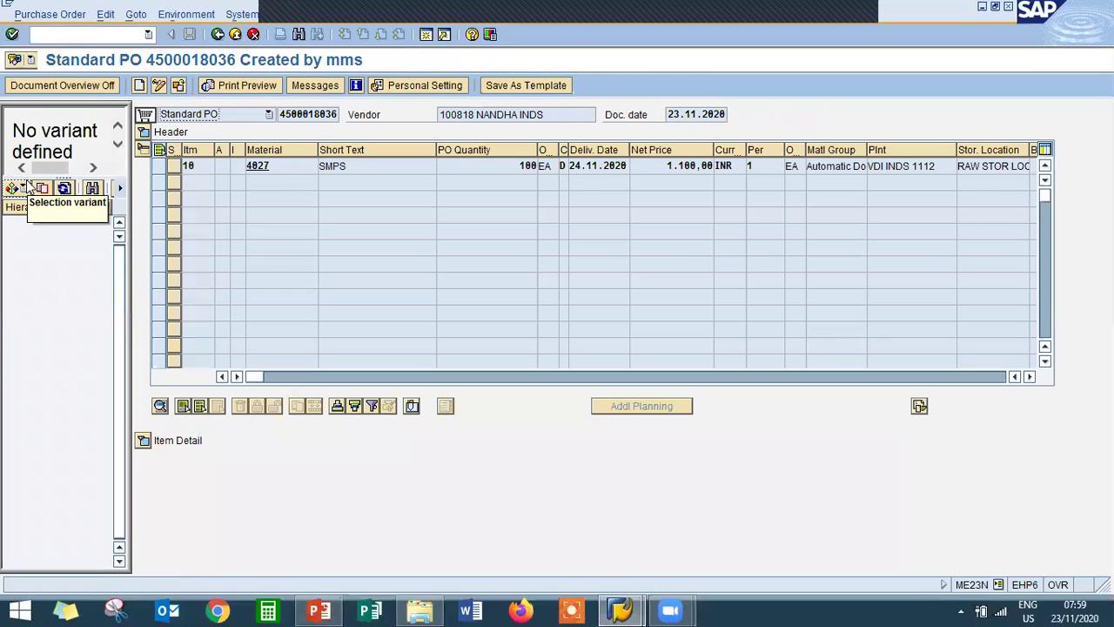
left_click(145, 441)
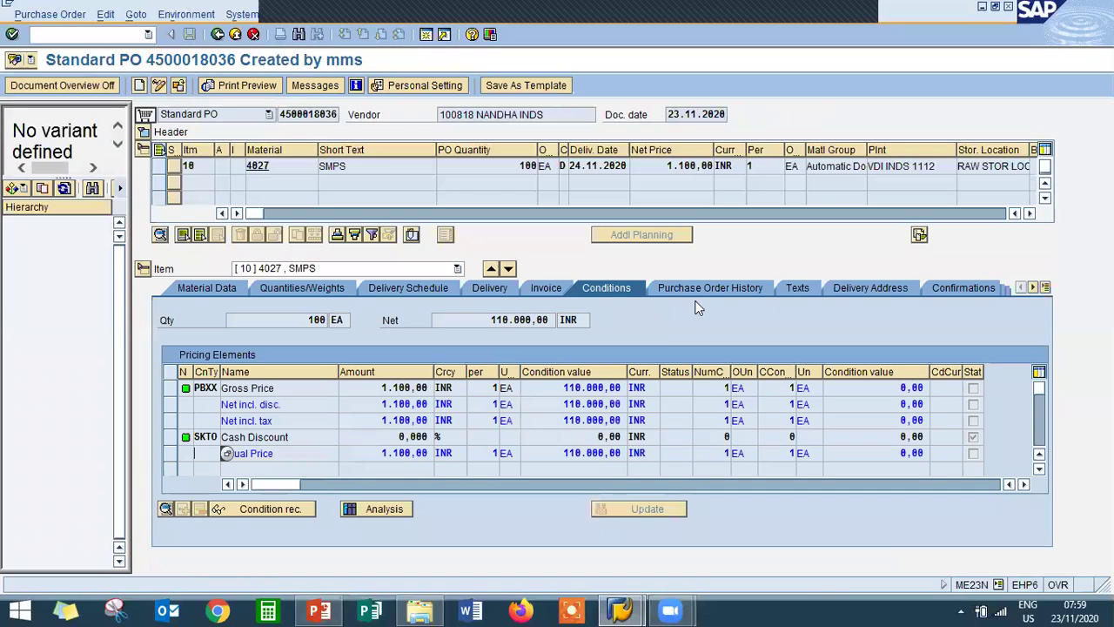
left_click(698, 291)
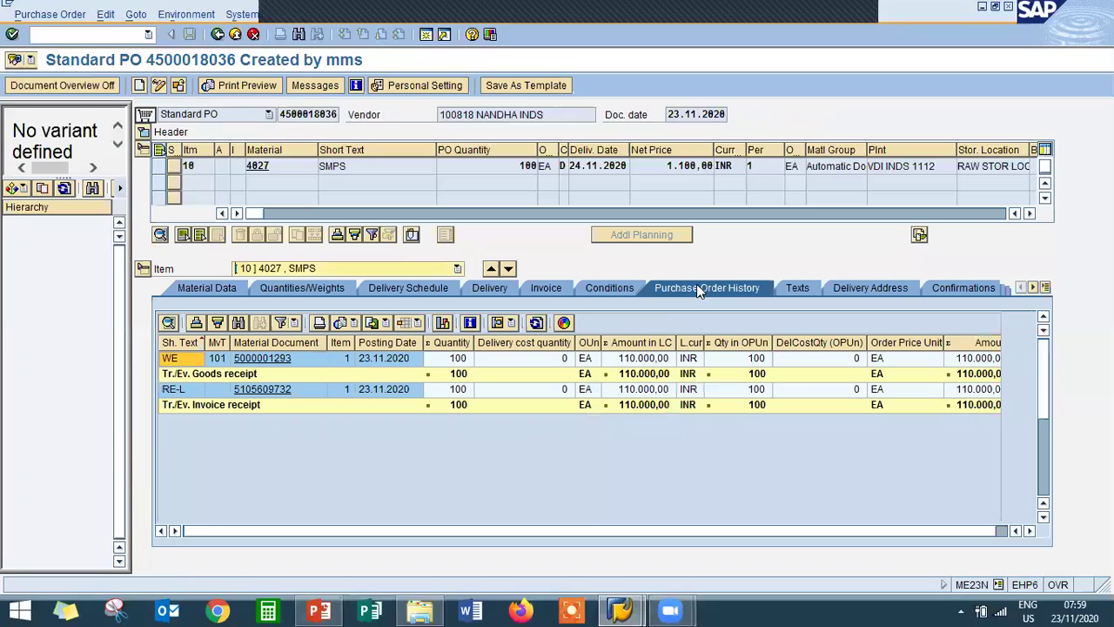
left_click(272, 364)
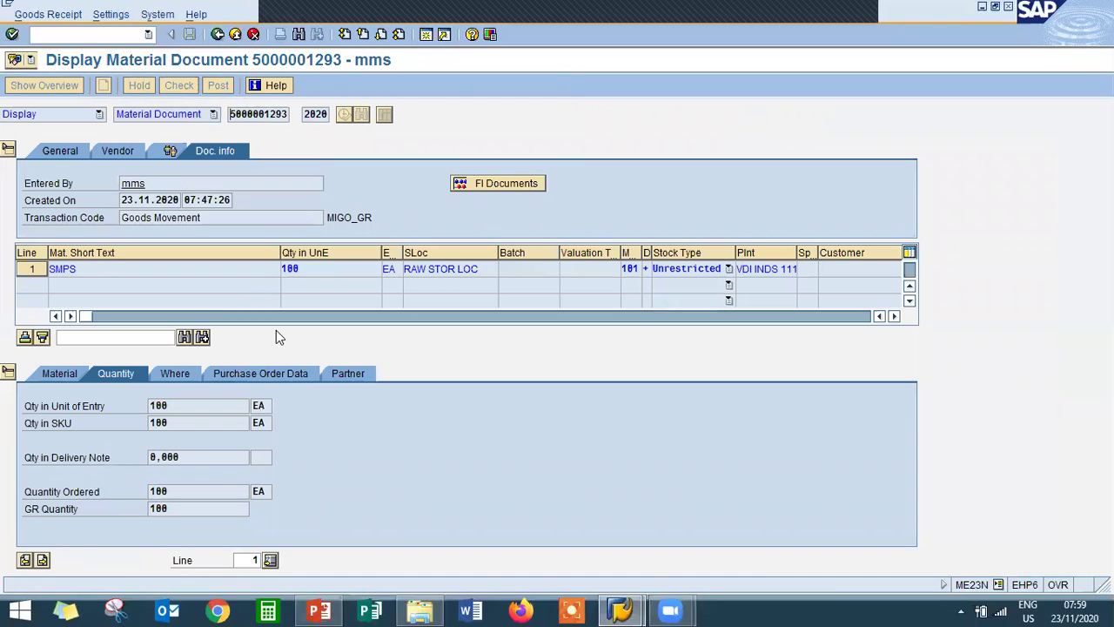
left_click(218, 34)
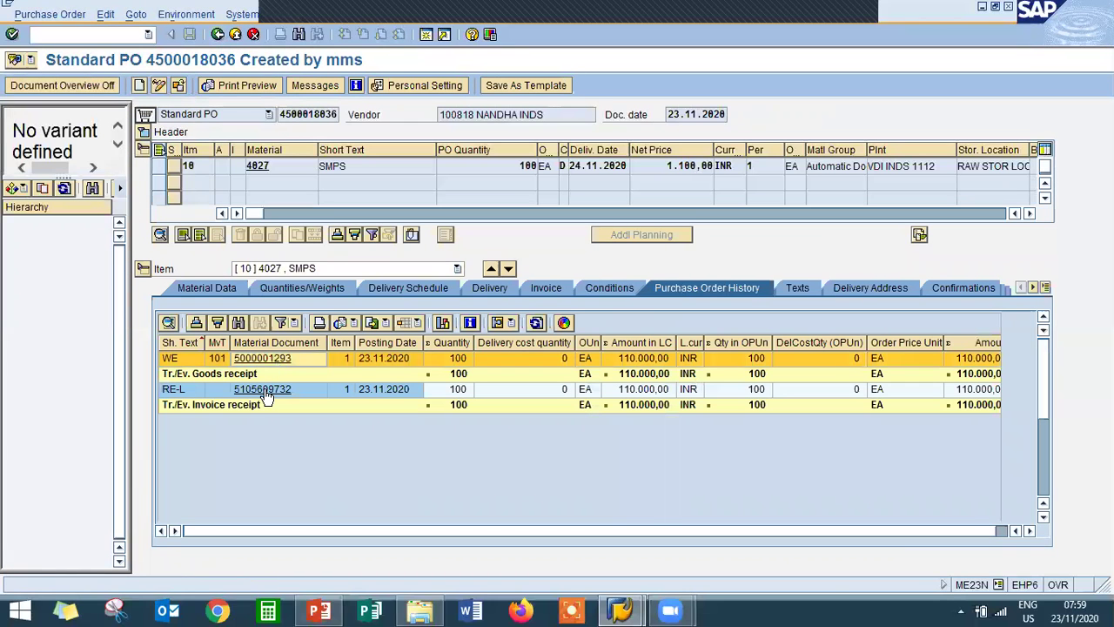
left_click(267, 392)
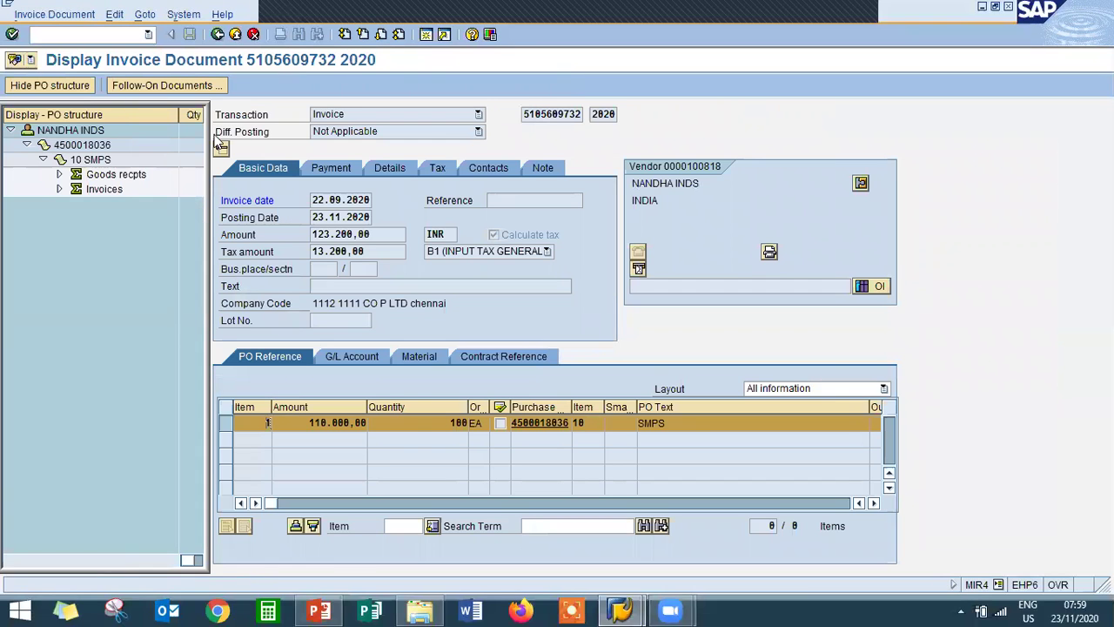
Step: Exit back to SAP Easy Access and show PowerPoint slide 3, the LEARN2WIN closing slide
left_click(233, 39)
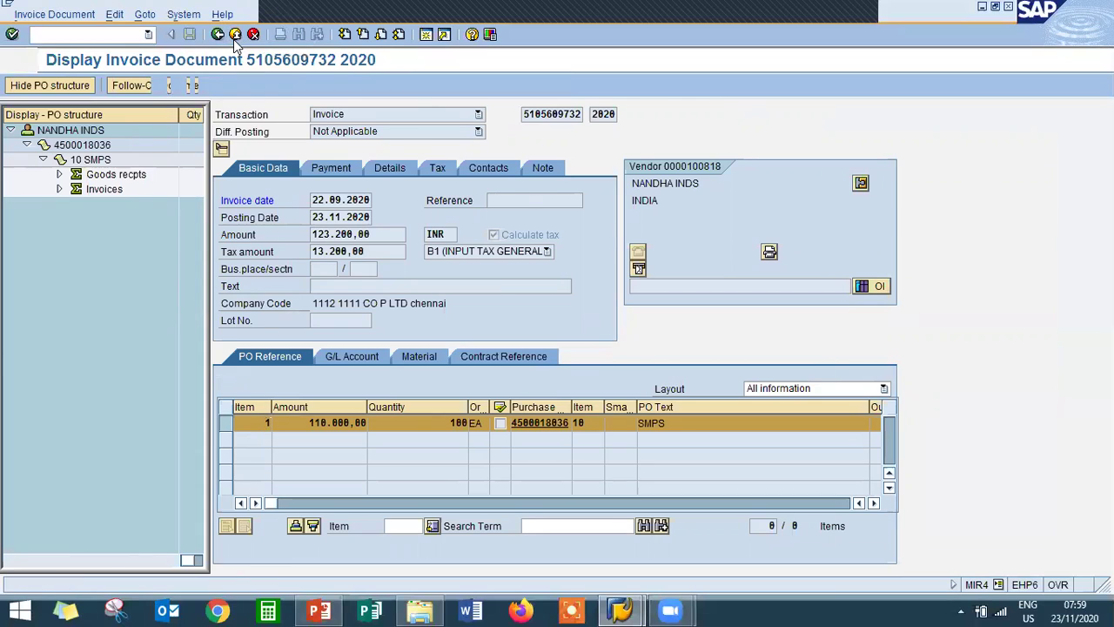
left_click(233, 40)
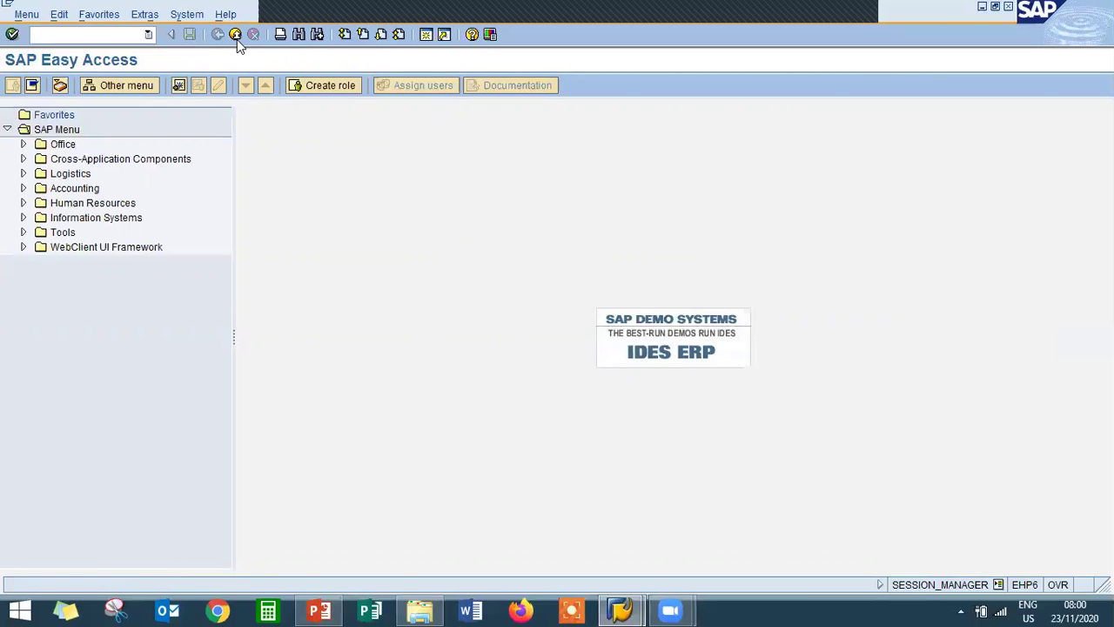
left_click(322, 610)
left_click(116, 346)
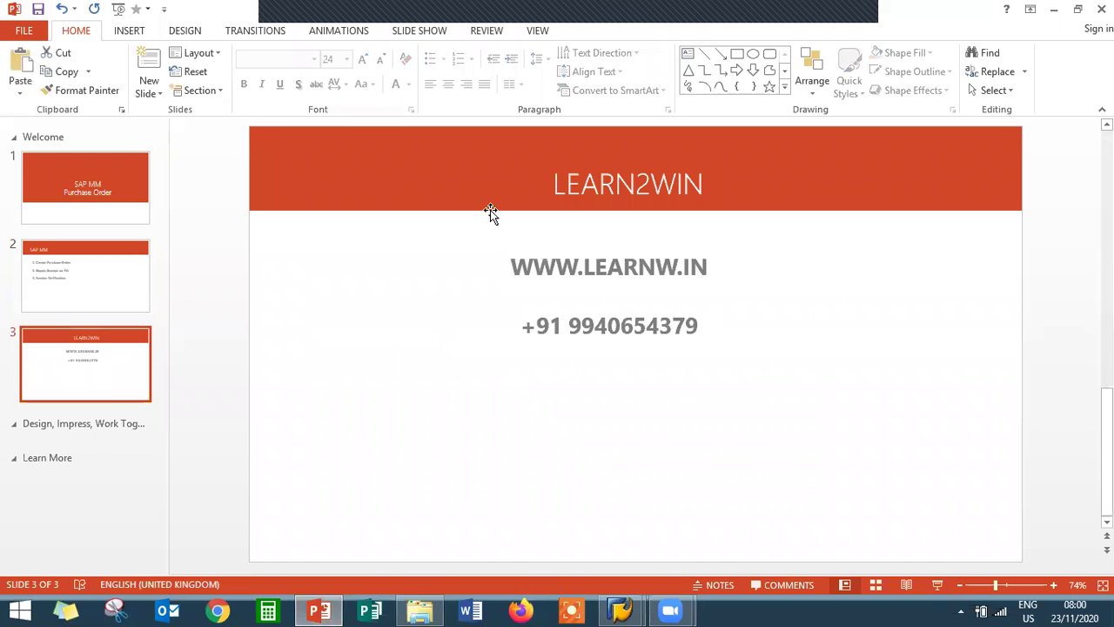
left_click(590, 190)
double_click(591, 190)
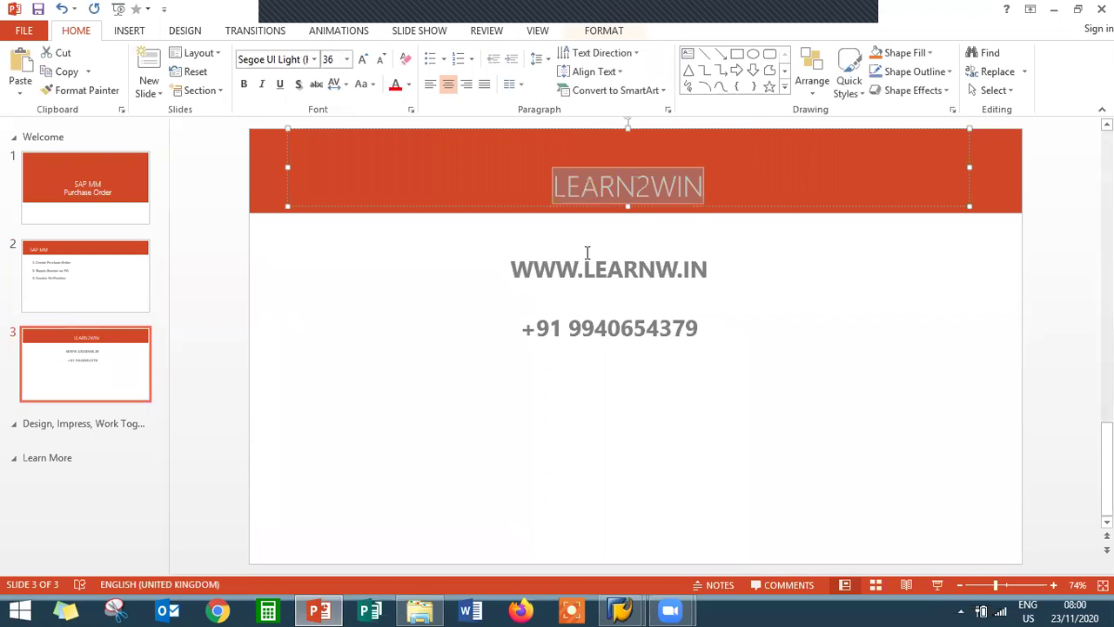
left_click(585, 265)
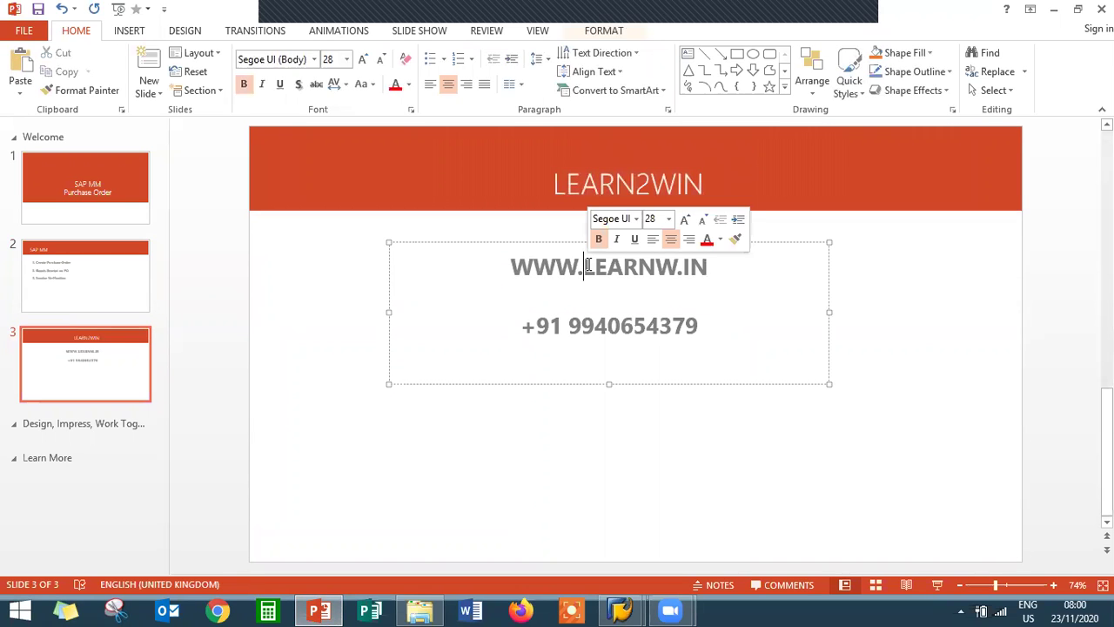
triple_click(585, 265)
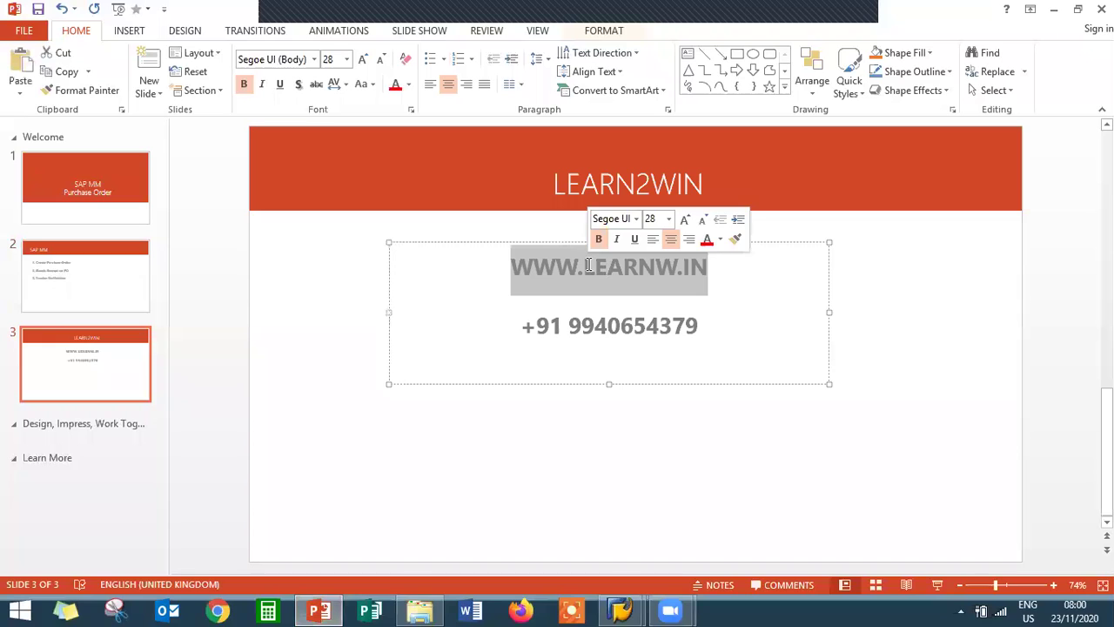
double_click(603, 327)
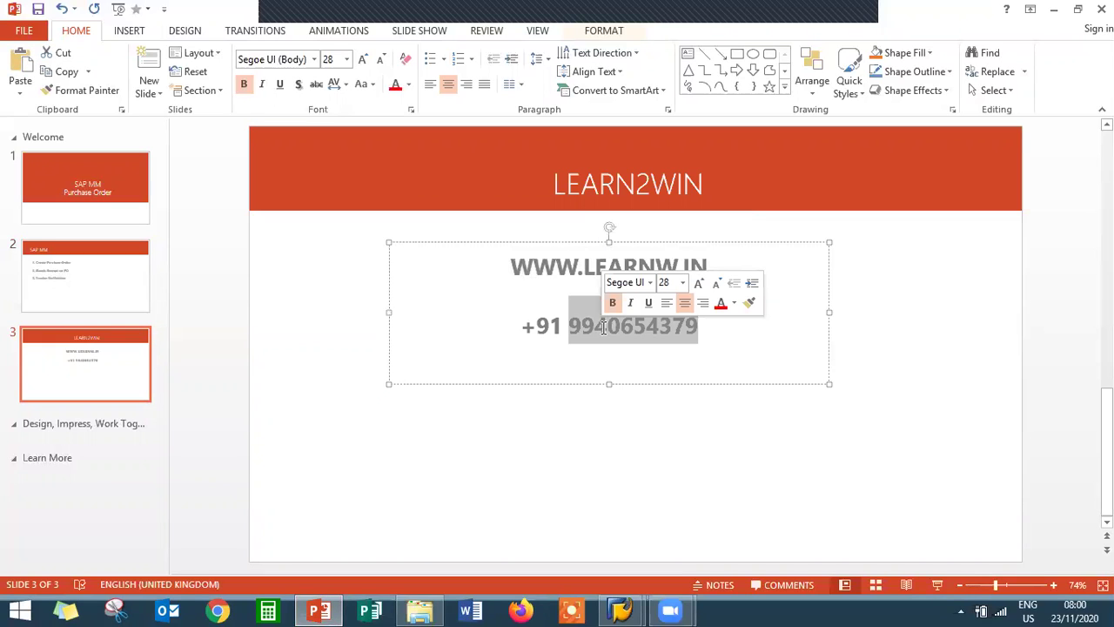